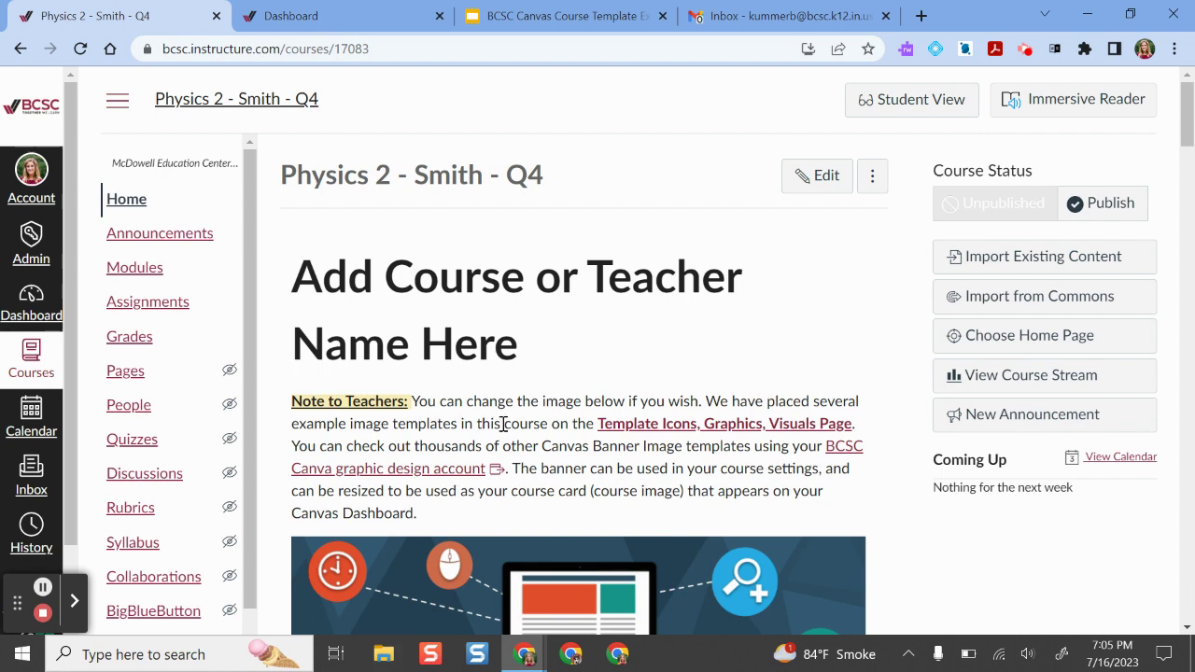
Scroll through the Physics 2 course home page to review its content
scroll(558, 299, down, 3)
scroll(558, 297, down, 3)
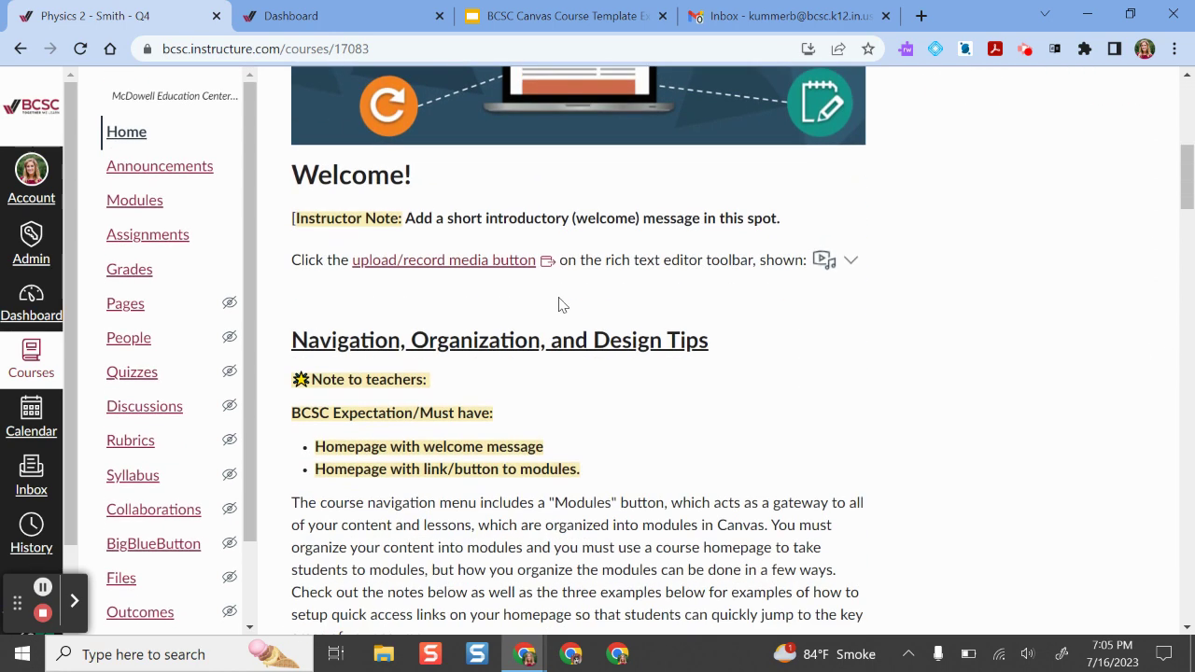
scroll(558, 305, down, 2)
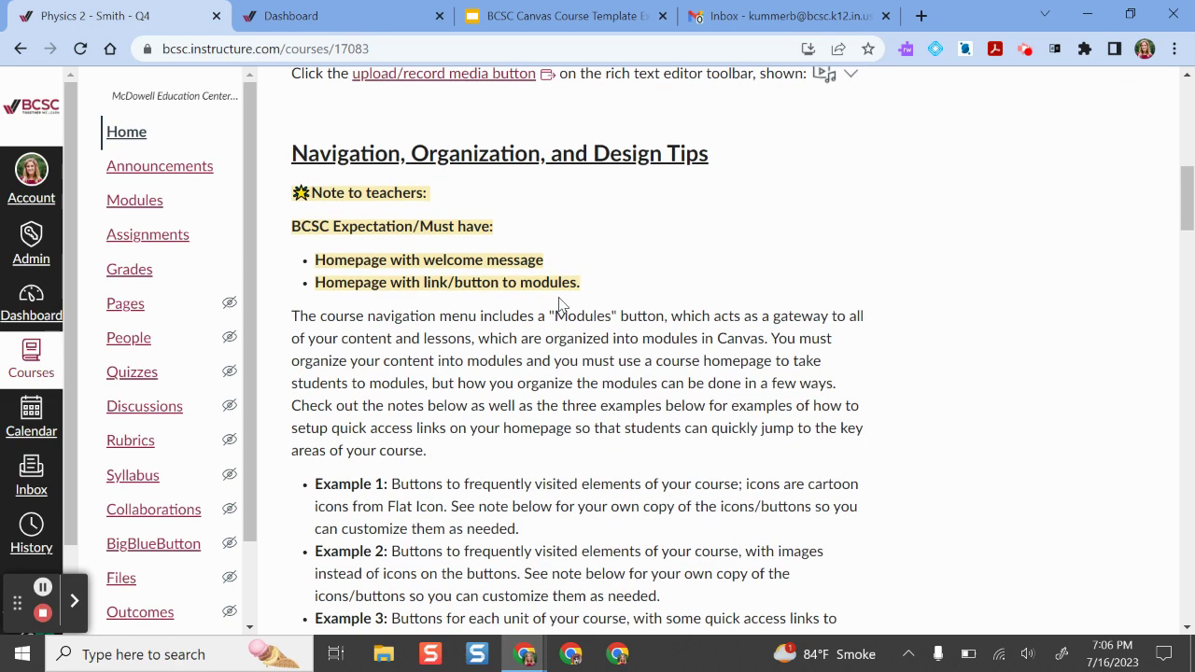
scroll(558, 304, down, 3)
scroll(558, 299, down, 3)
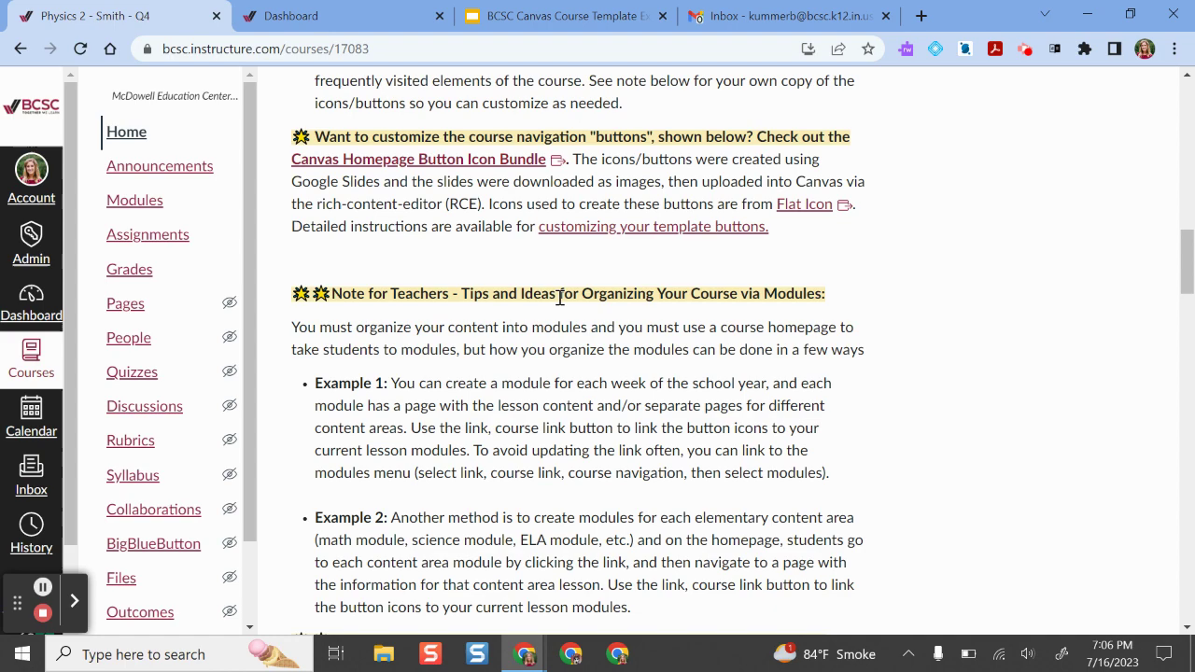
scroll(560, 297, down, 3)
scroll(555, 299, down, 3)
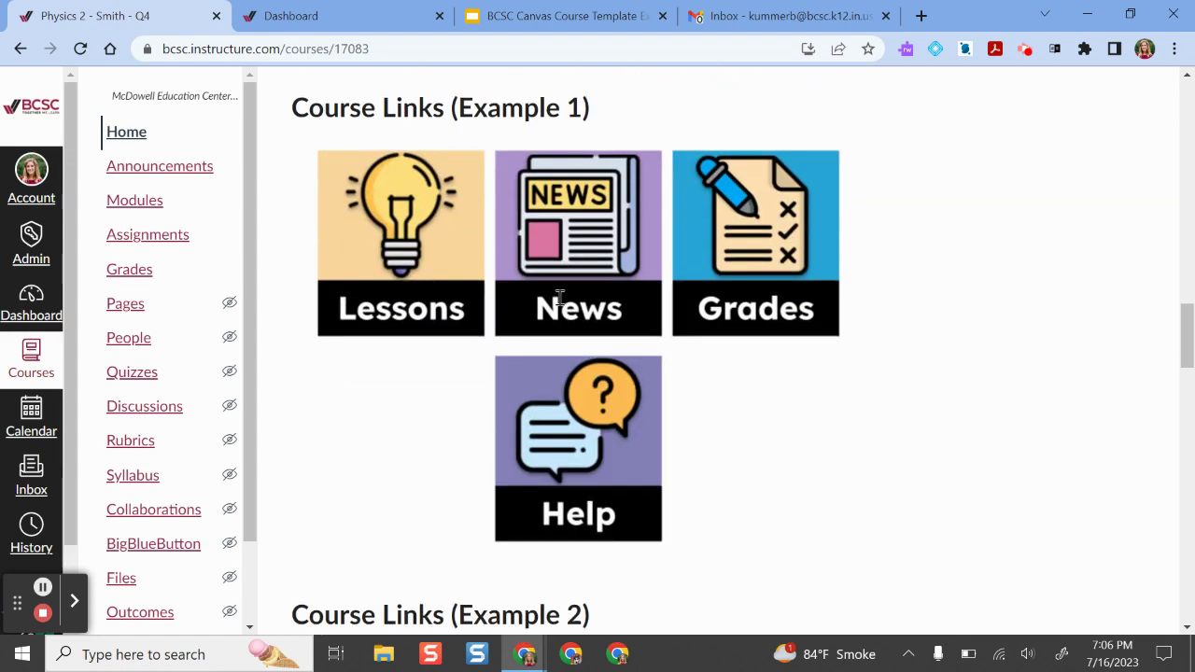
scroll(584, 222, up, 2)
scroll(565, 200, up, 2)
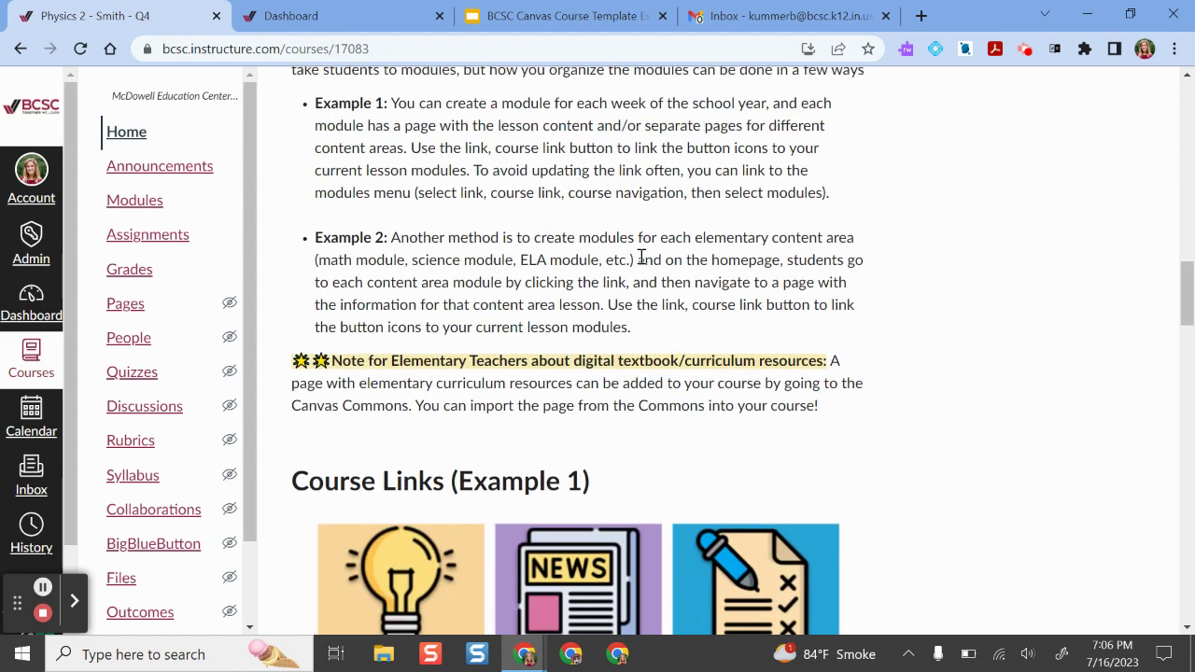
scroll(642, 258, down, 3)
scroll(546, 240, down, 1)
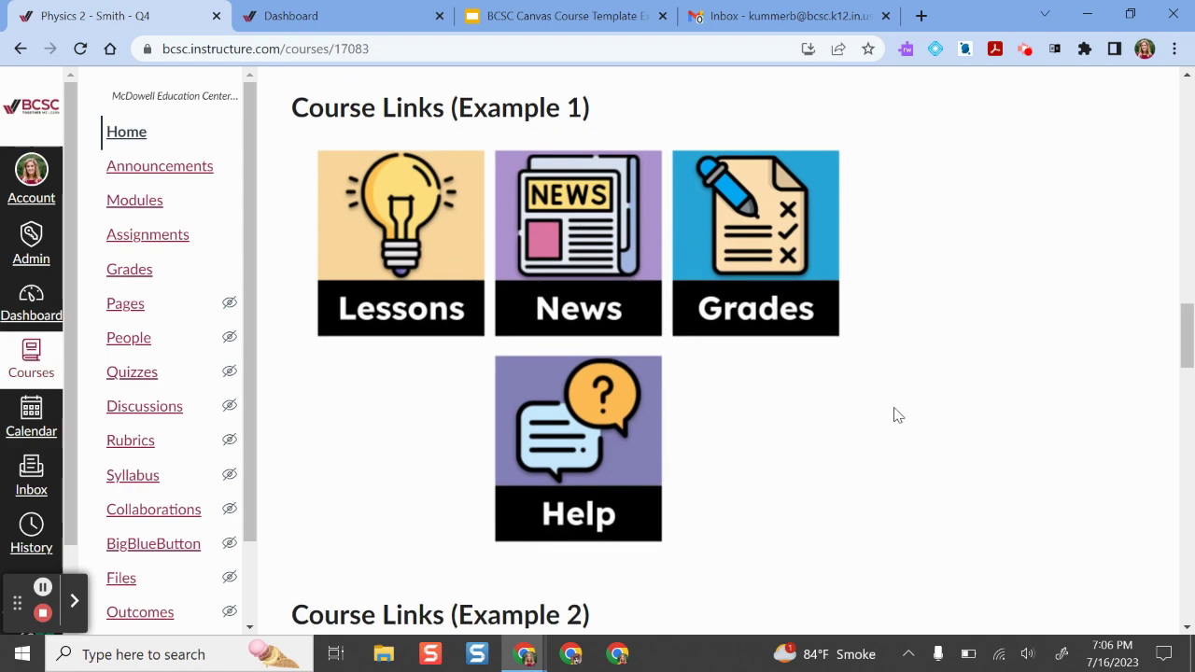
scroll(896, 415, down, 1)
scroll(896, 415, up, 10)
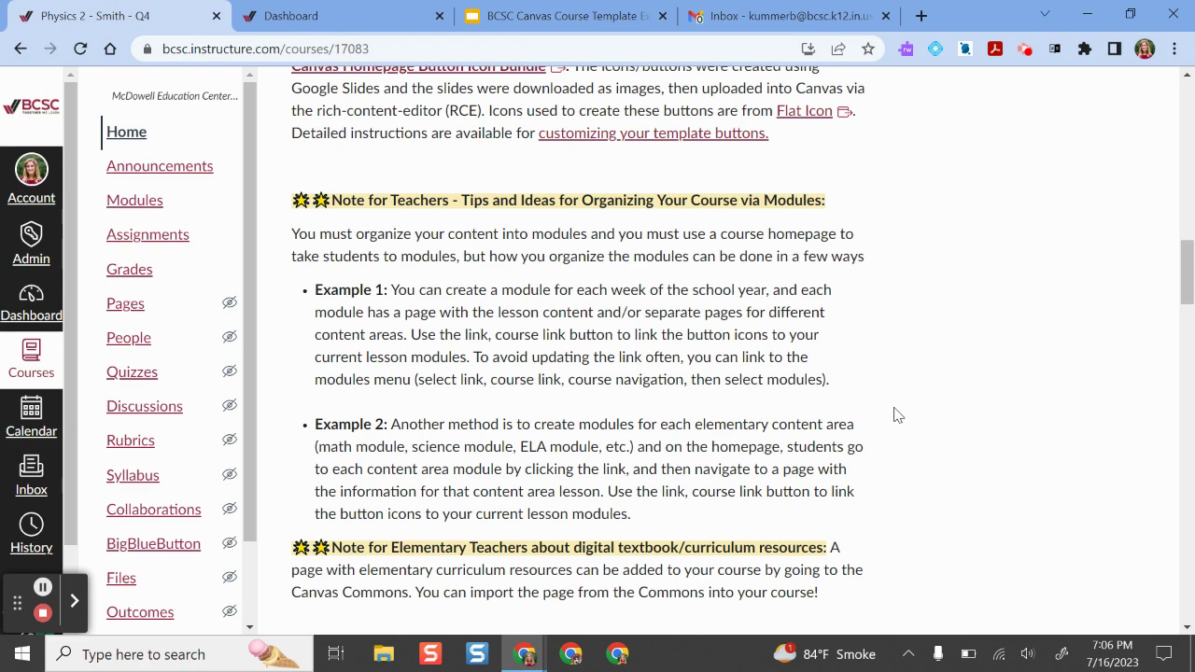
scroll(896, 416, up, 7)
scroll(896, 416, up, 6)
scroll(896, 416, up, 1)
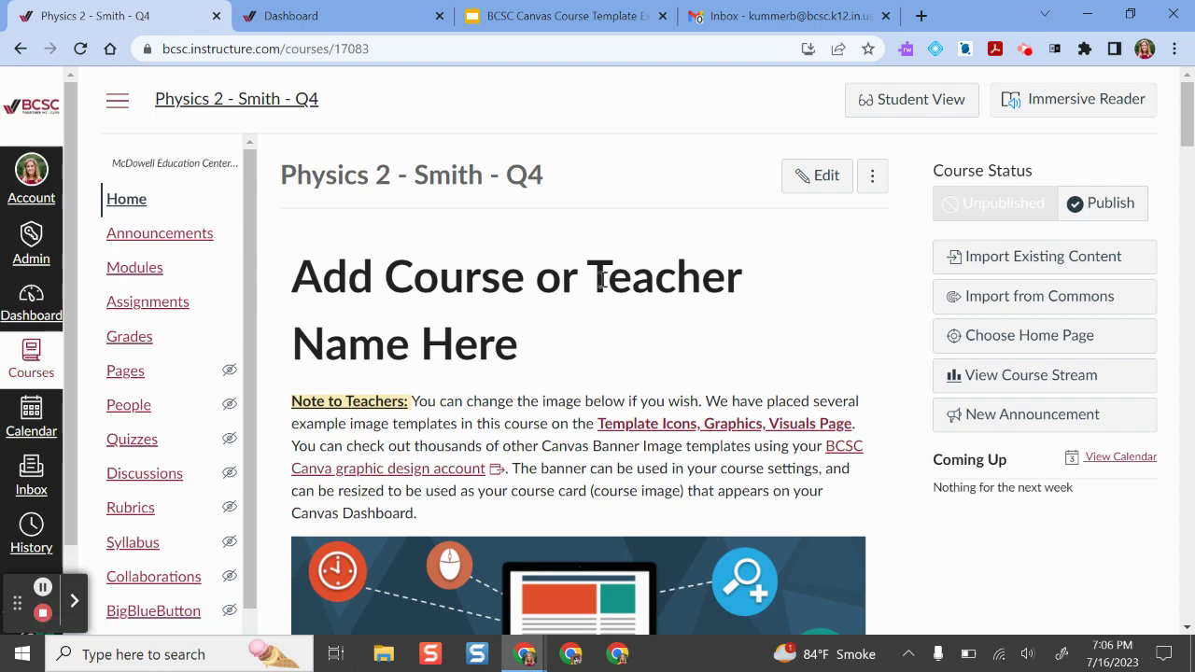
scroll(692, 297, down, 2)
scroll(688, 302, down, 2)
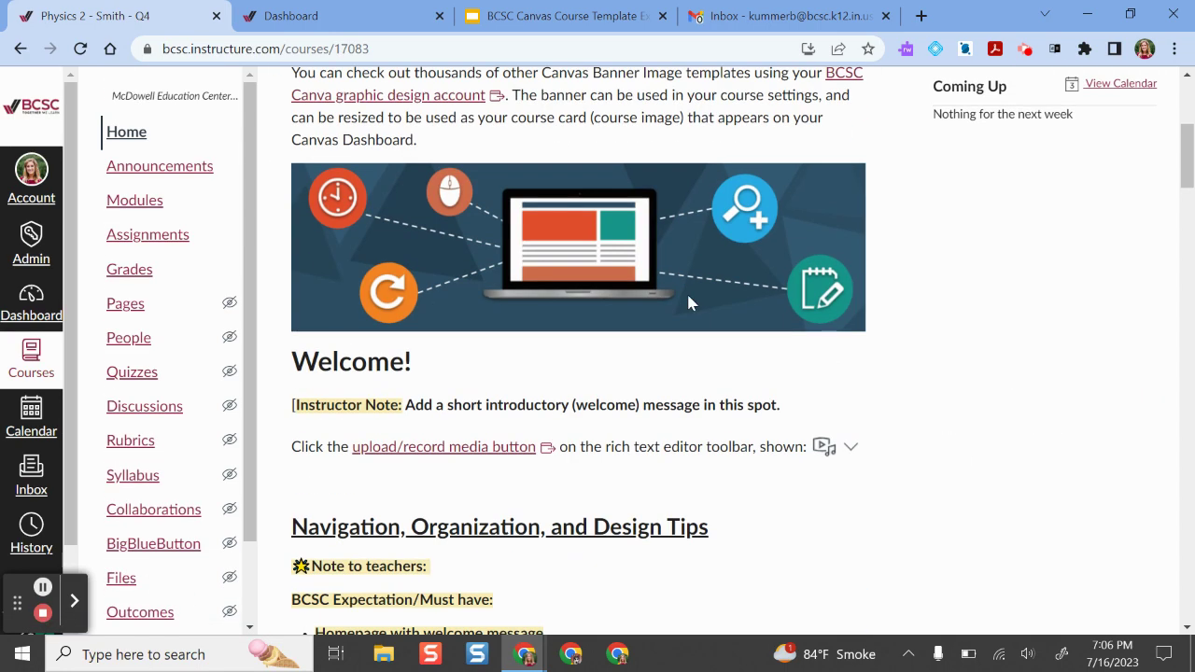
scroll(688, 302, up, 4)
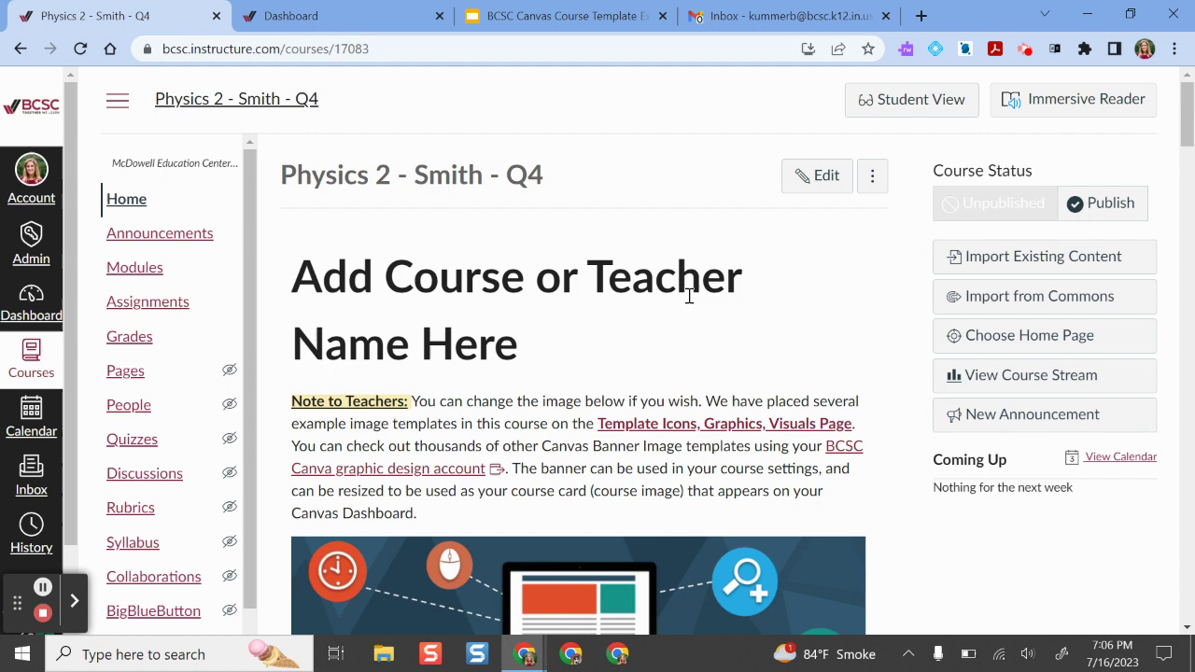
Go to Physics 2 Pages and list all pages, showing BCSC Home Page Template as front page
click(117, 103)
click(116, 102)
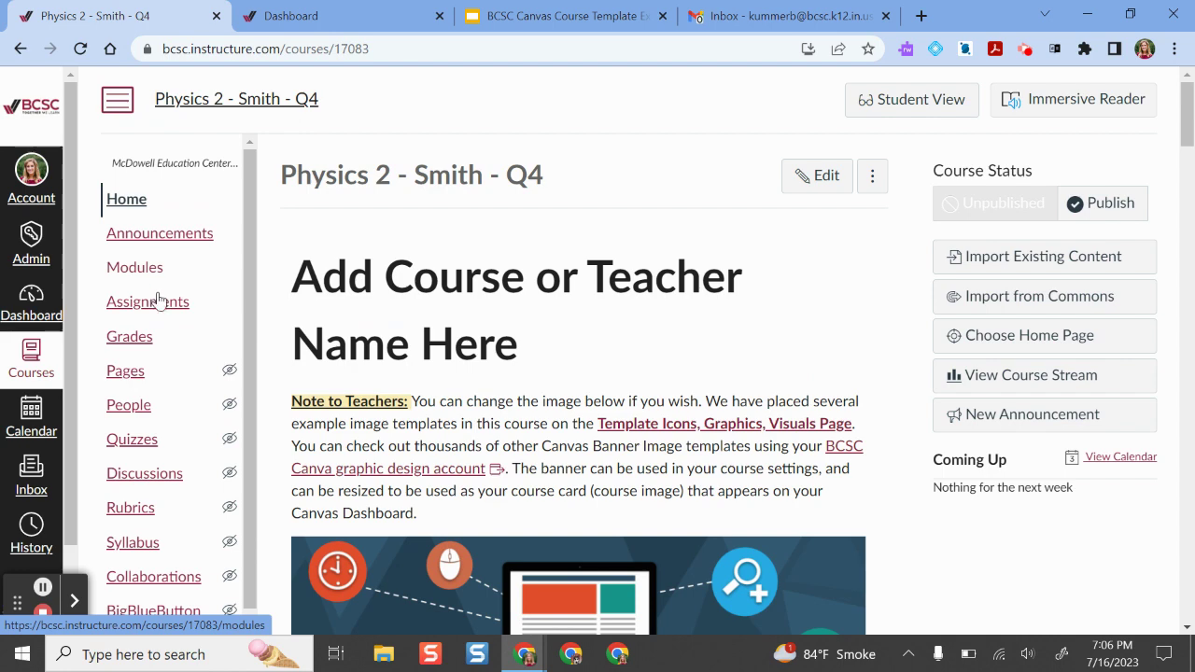
click(130, 372)
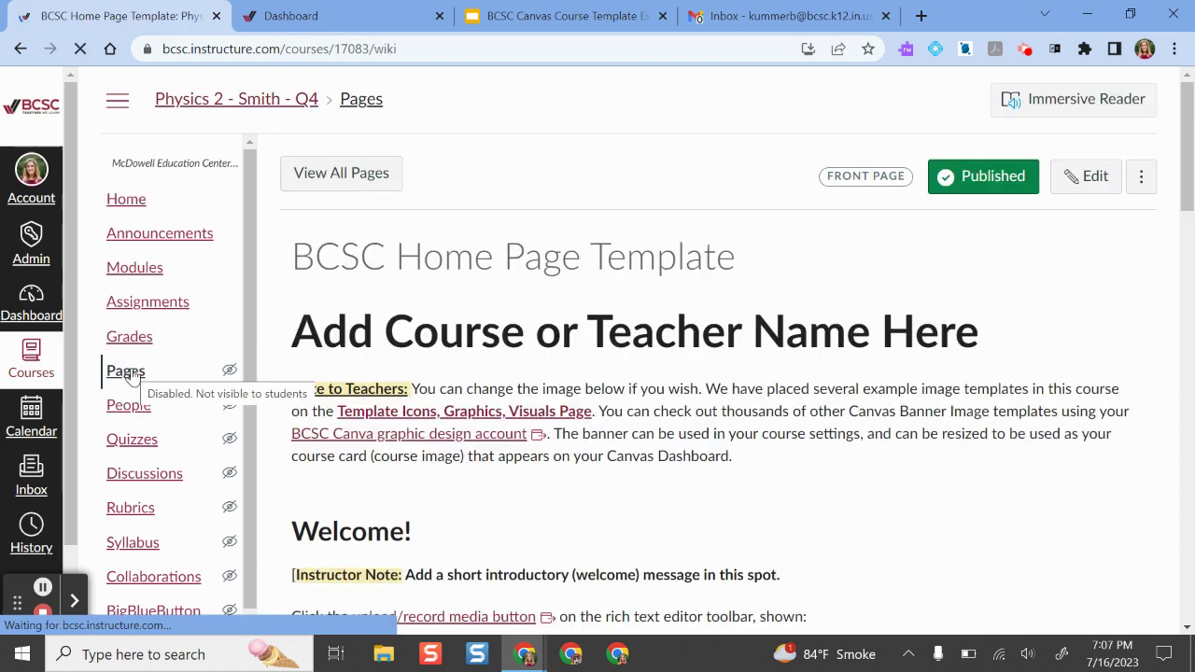
scroll(762, 371, down, 1)
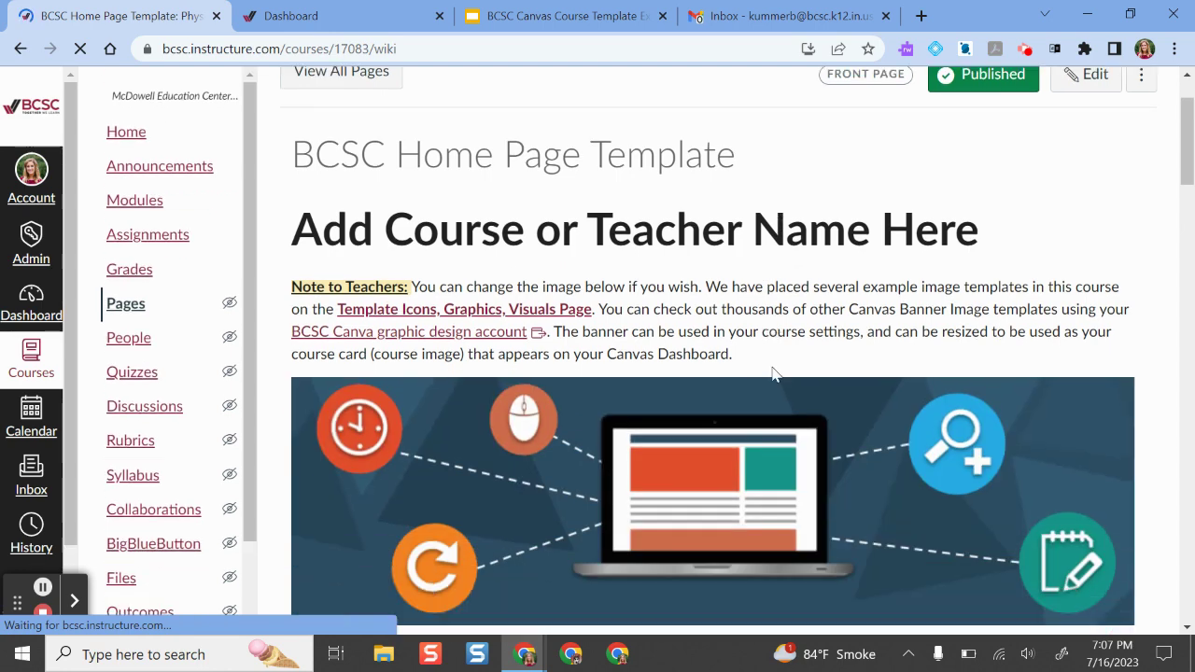
scroll(774, 373, down, 2)
scroll(809, 608, up, 3)
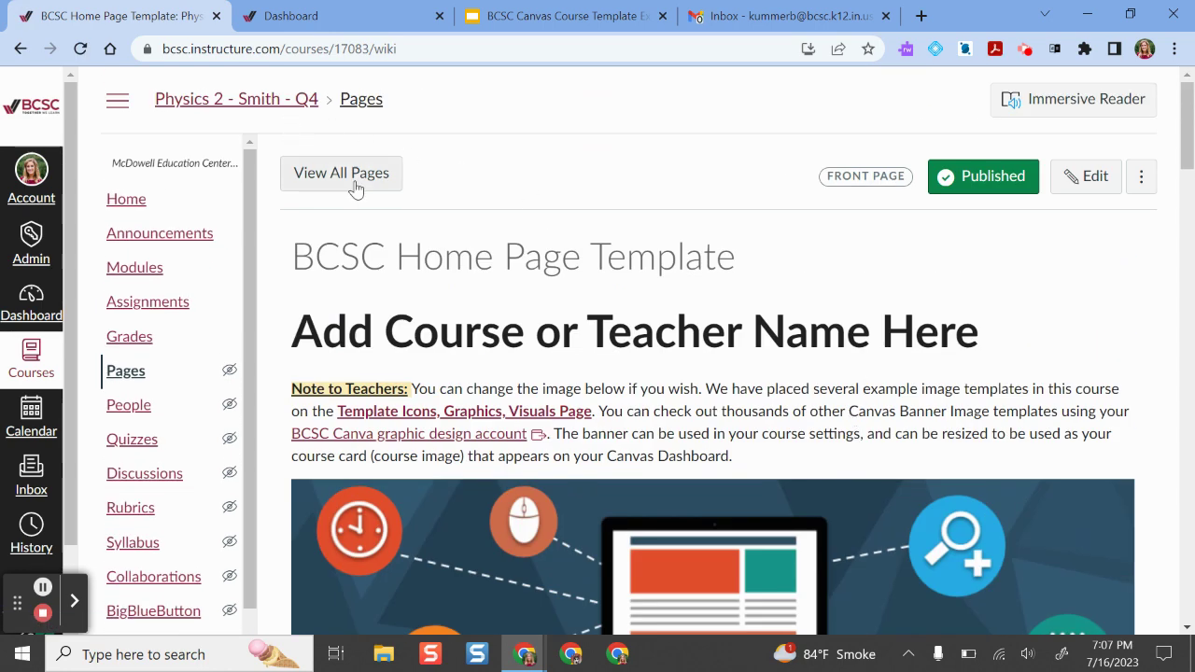
click(368, 182)
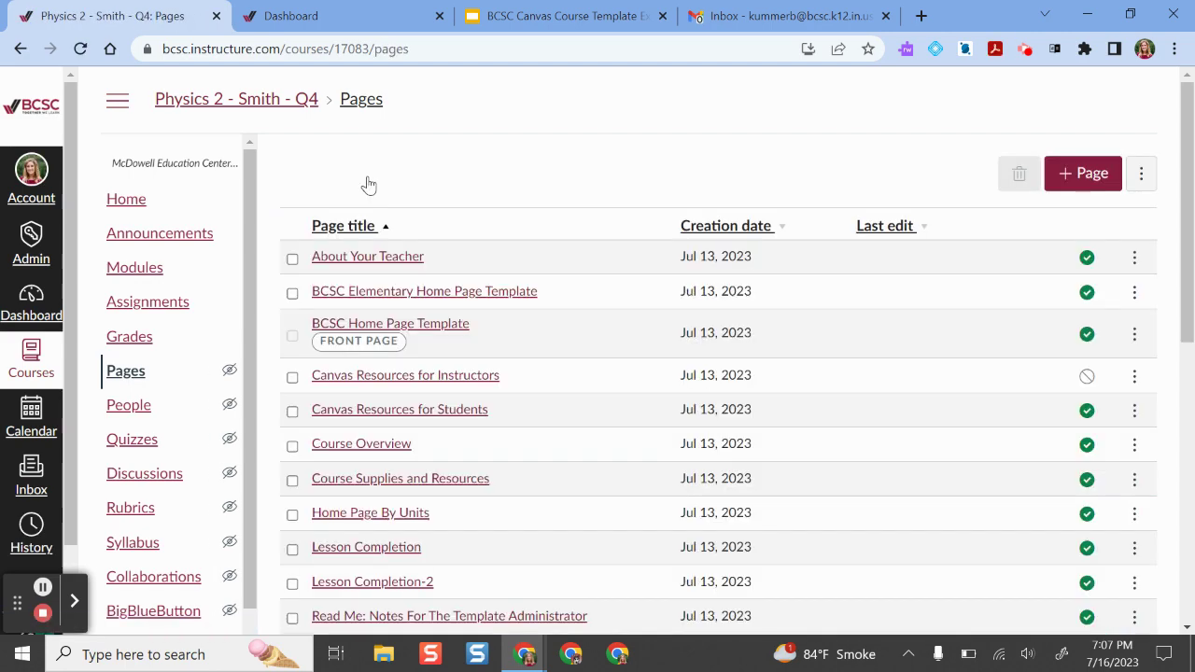
scroll(872, 323, down, 10)
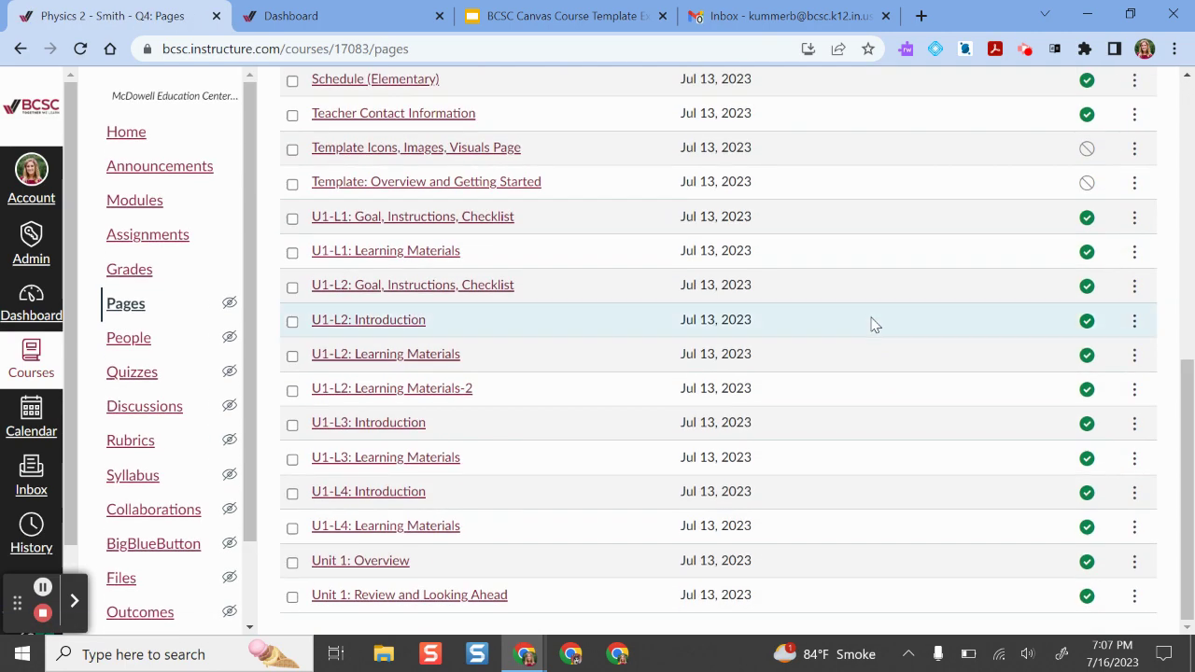
scroll(872, 323, up, 10)
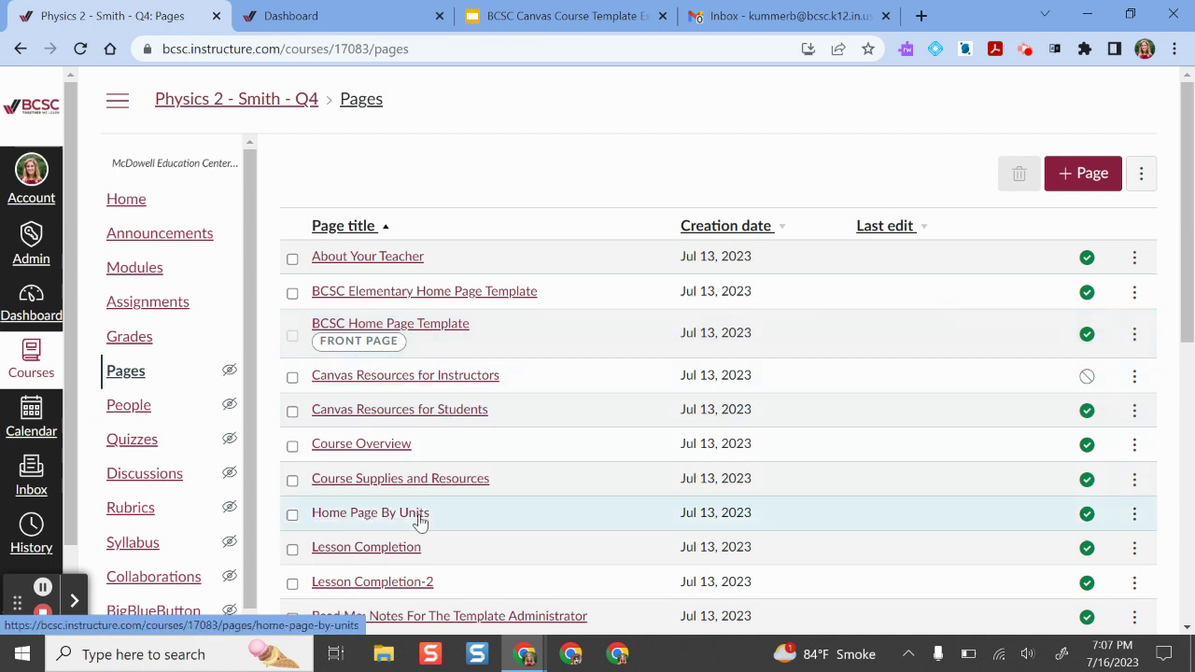
Set Home Page By Units as the front page, then glance at Canvas Resources for Instructors' options
click(1135, 516)
scroll(1133, 514, down, 1)
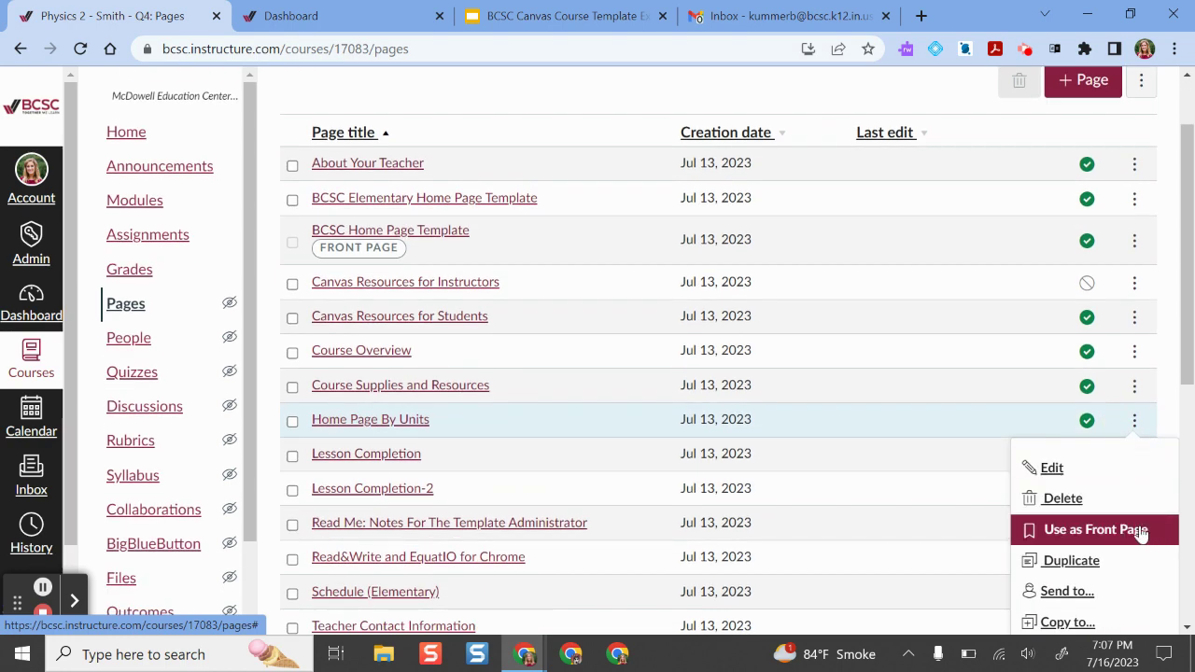
click(1139, 529)
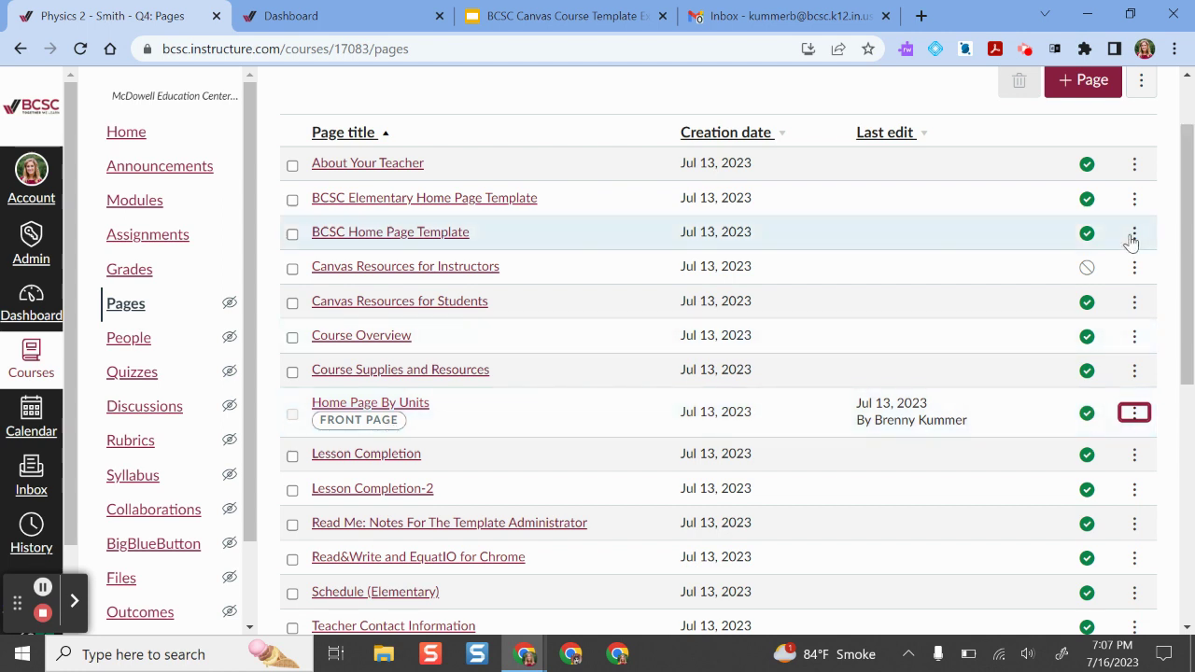
click(1134, 271)
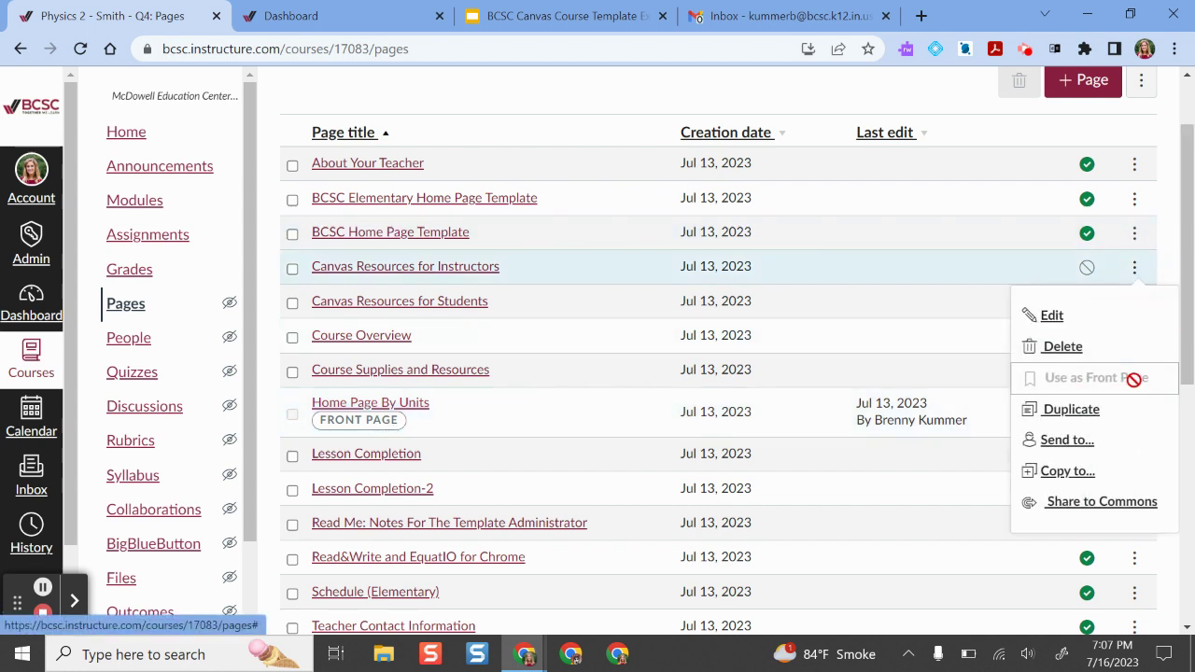
click(952, 123)
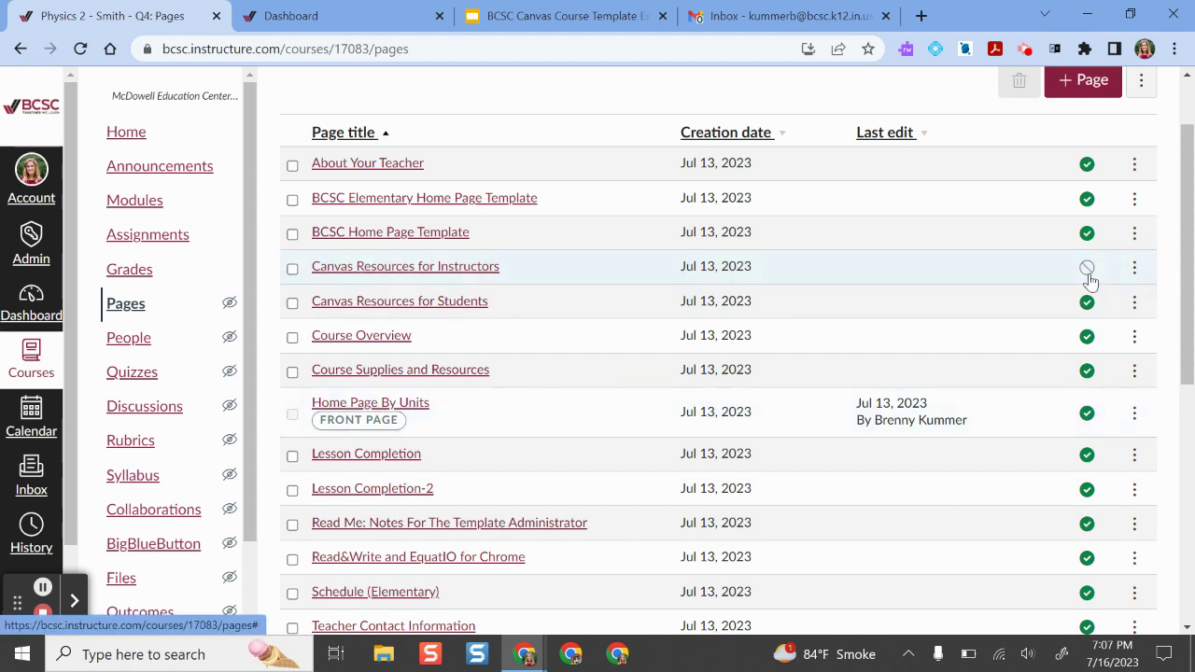
click(418, 407)
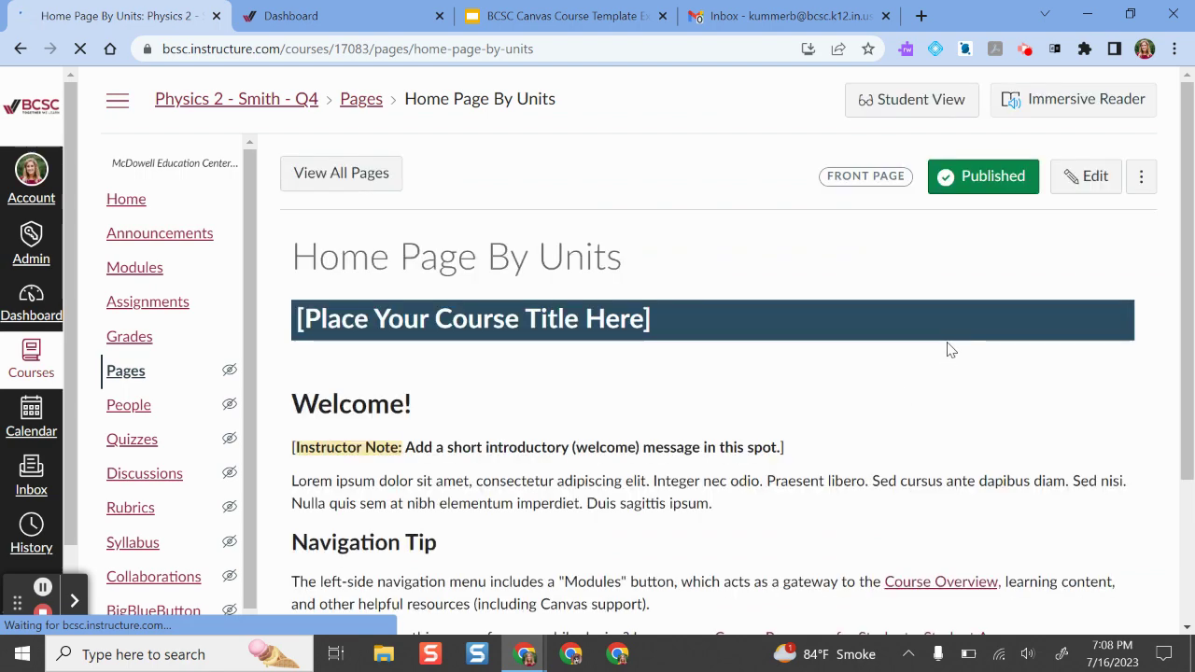
scroll(949, 347, down, 3)
scroll(943, 347, up, 3)
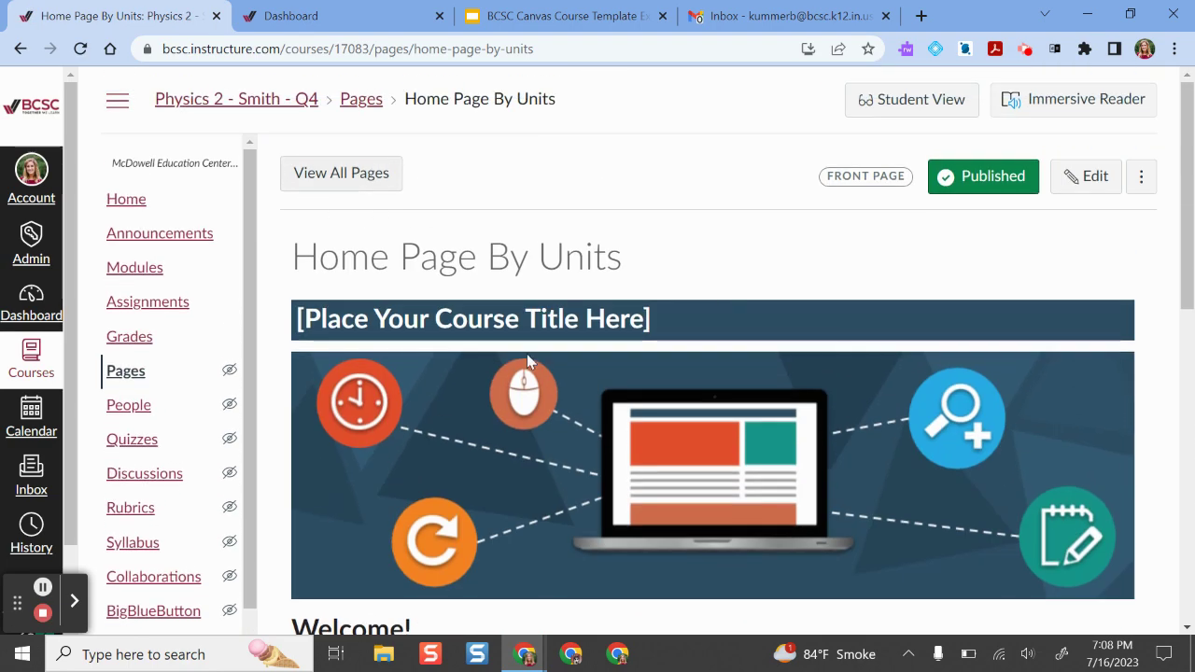
scroll(527, 346, down, 4)
scroll(479, 251, down, 2)
scroll(704, 244, down, 2)
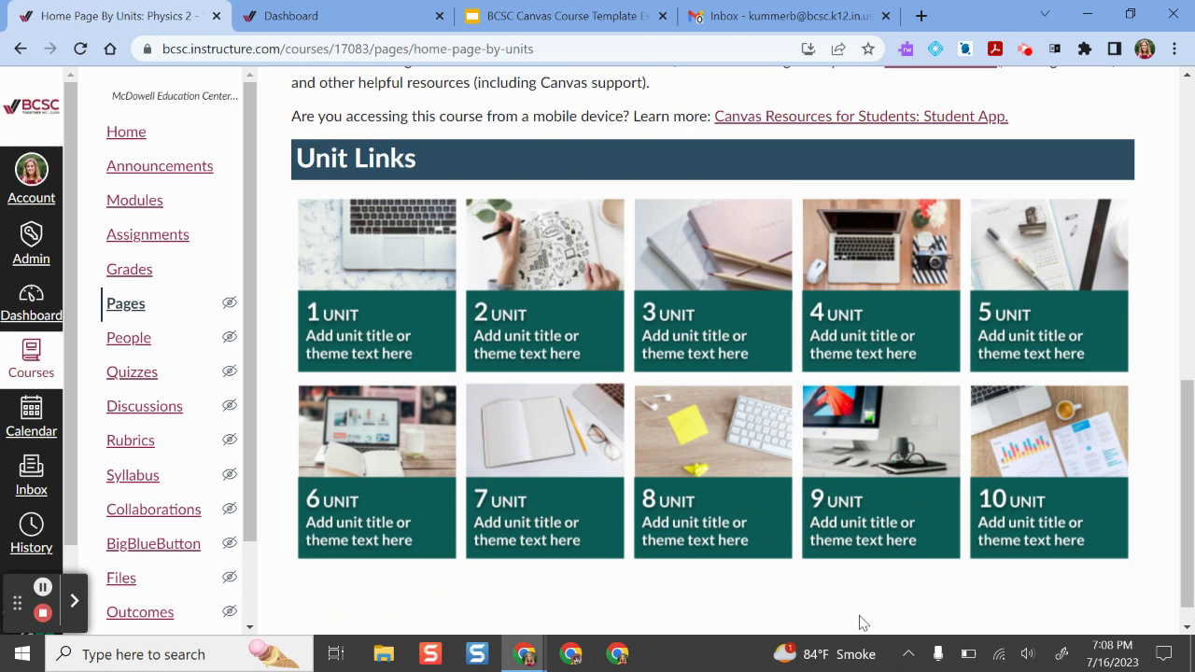
scroll(955, 395, up, 5)
scroll(955, 395, up, 3)
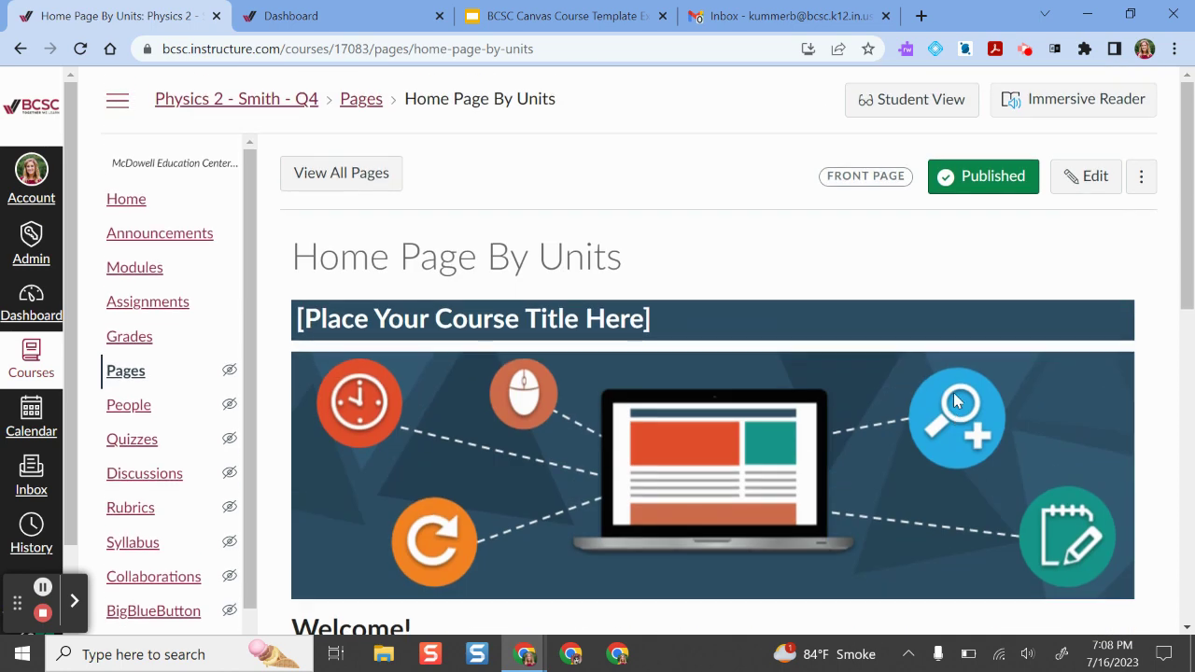
scroll(953, 401, down, 3)
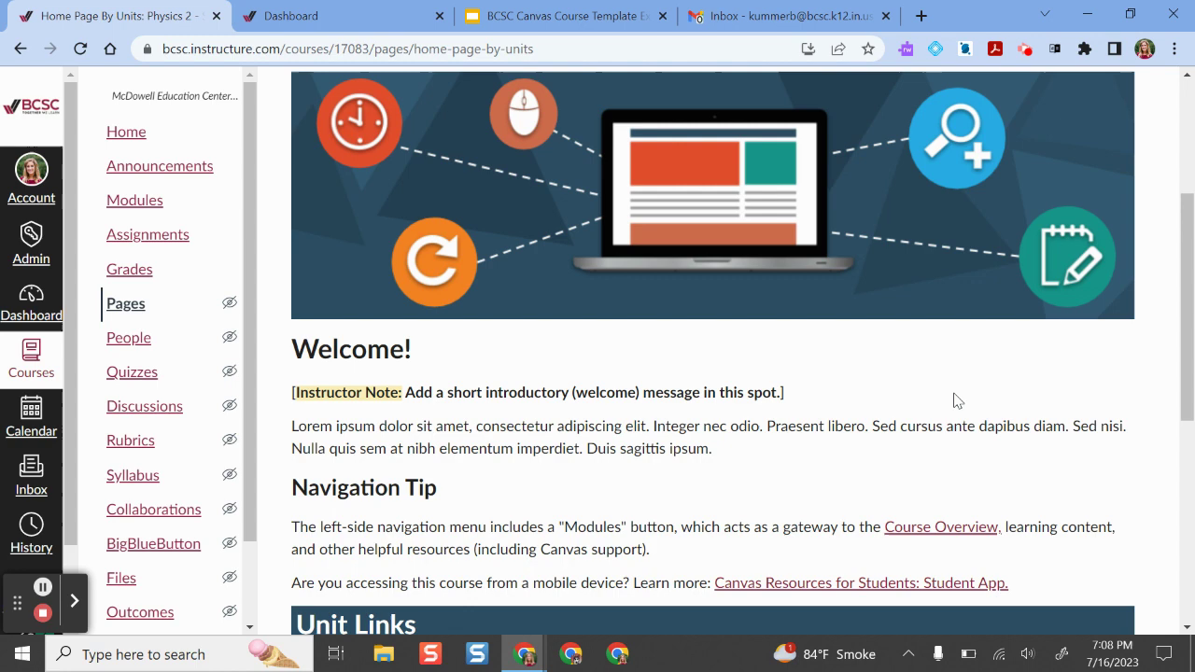
scroll(953, 400, up, 3)
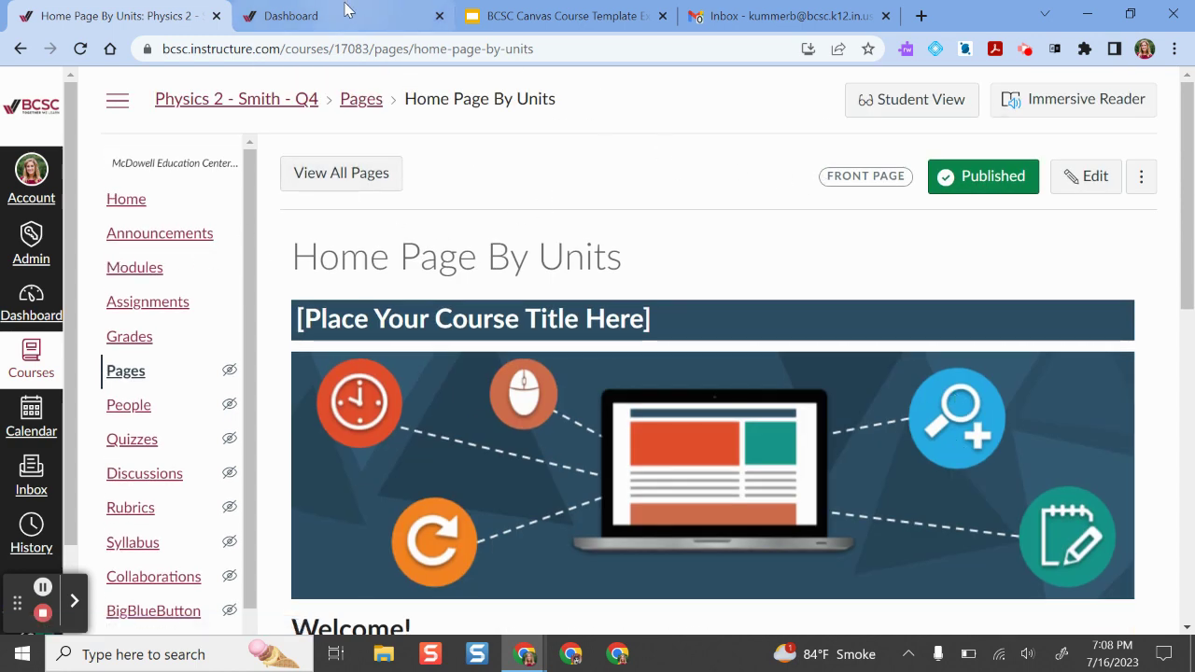
Switch the Canvas dashboard to the Homeroom View layout
click(350, 13)
click(870, 101)
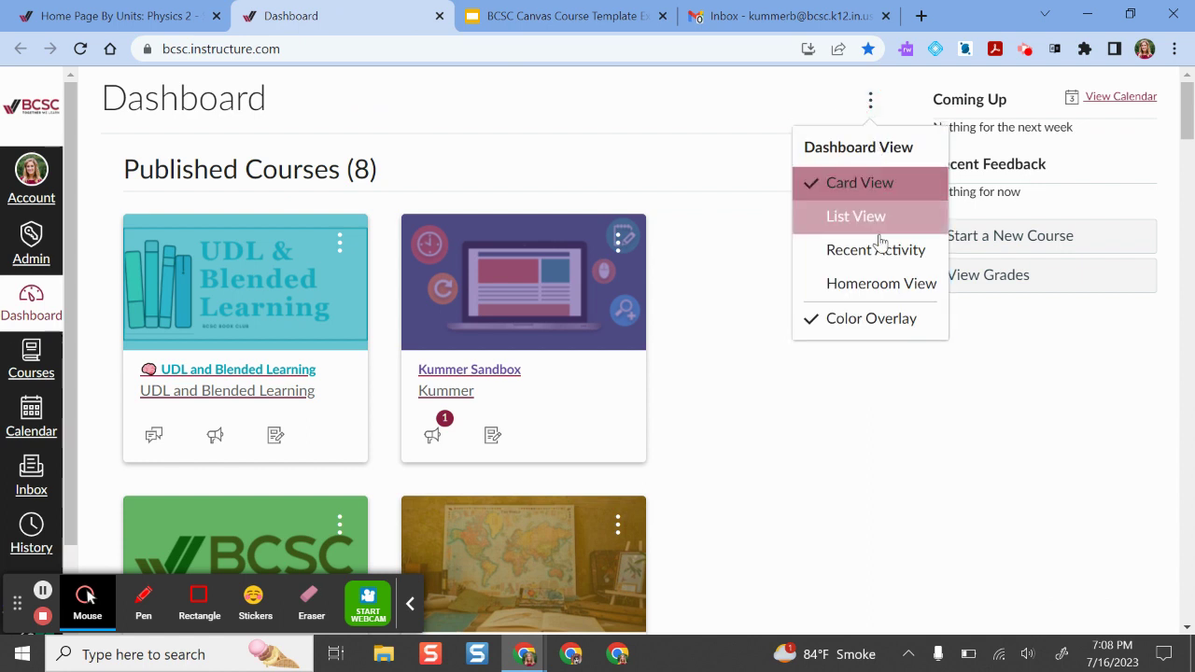
click(787, 330)
click(258, 257)
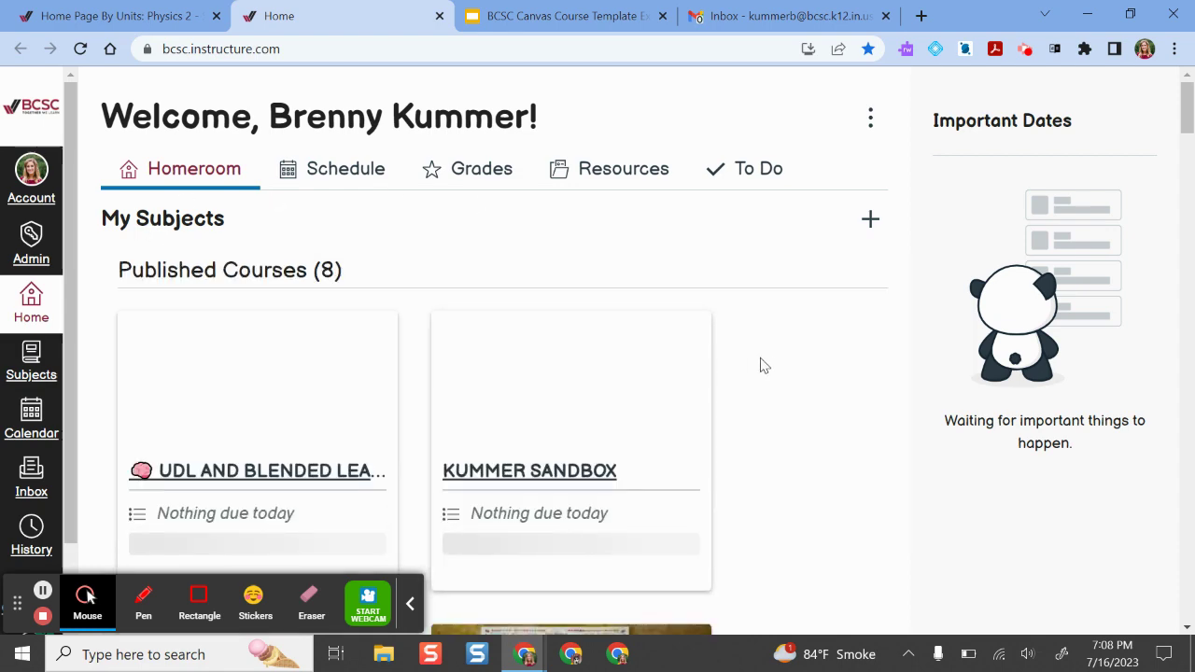
Open the SAMPLEELEMENTARY124 subject and its Manage Subject course details settings
scroll(767, 343, down, 1)
scroll(768, 341, down, 1)
scroll(768, 342, down, 3)
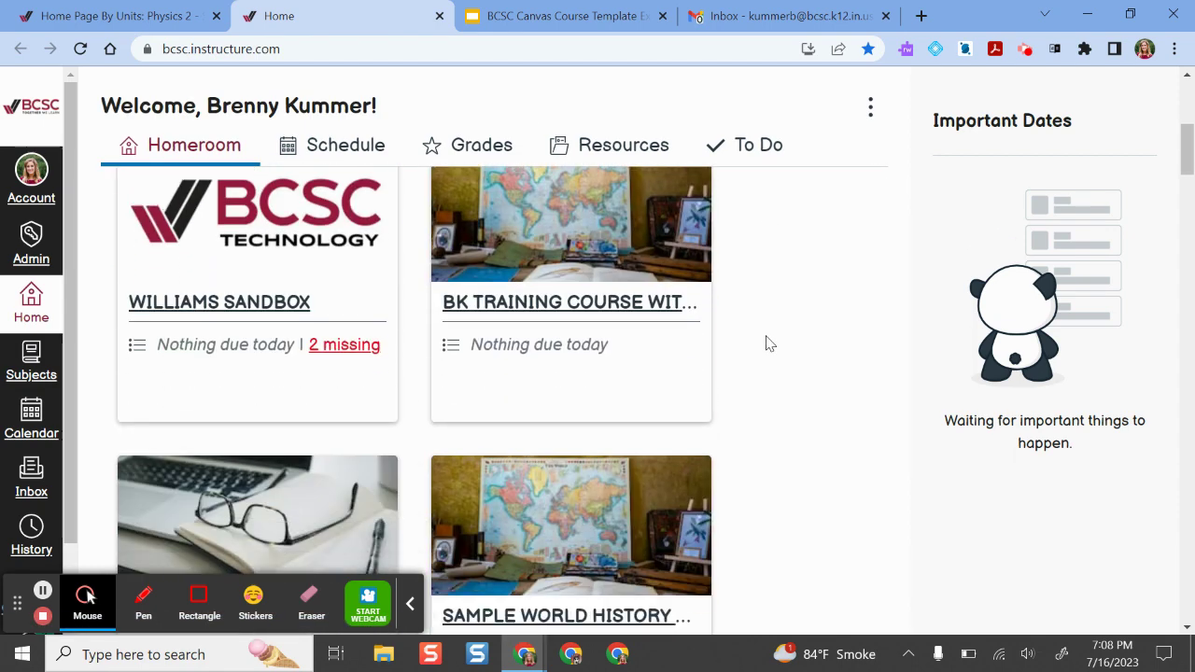
scroll(782, 332, down, 2)
scroll(426, 376, down, 1)
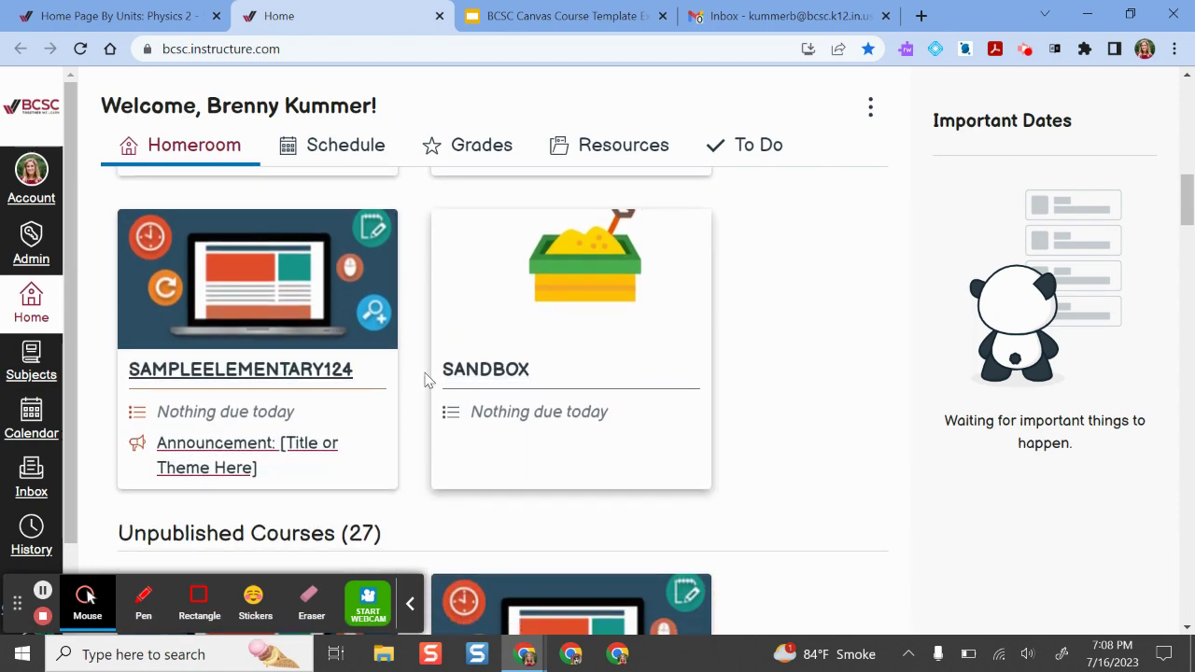
click(267, 370)
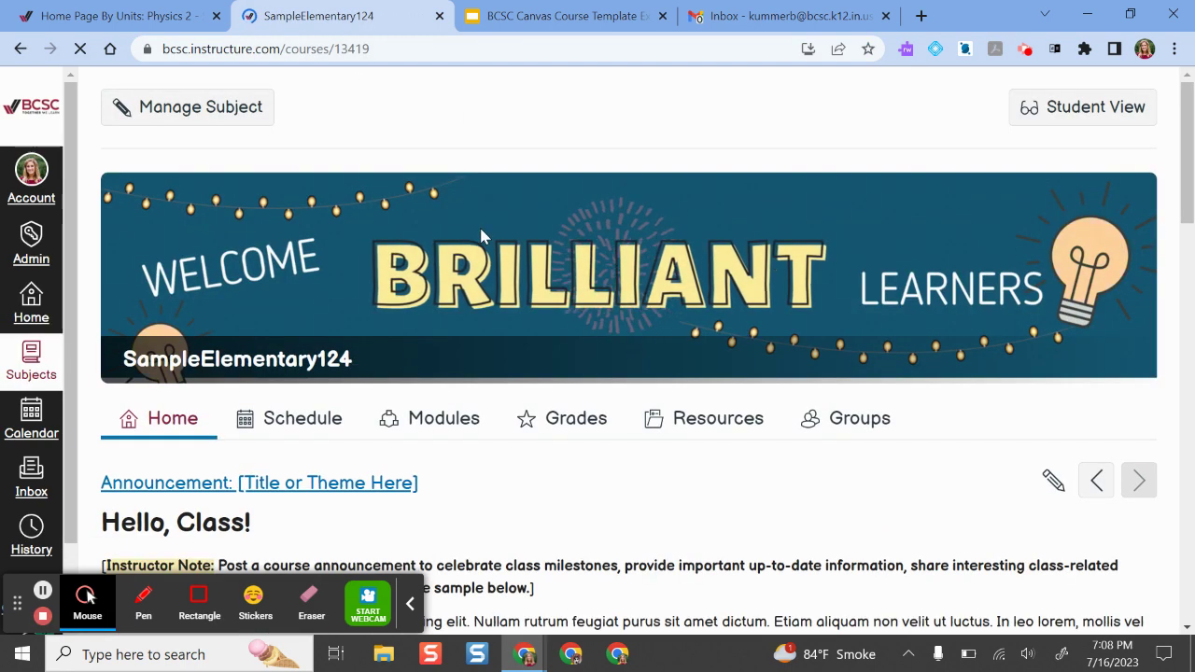
click(193, 119)
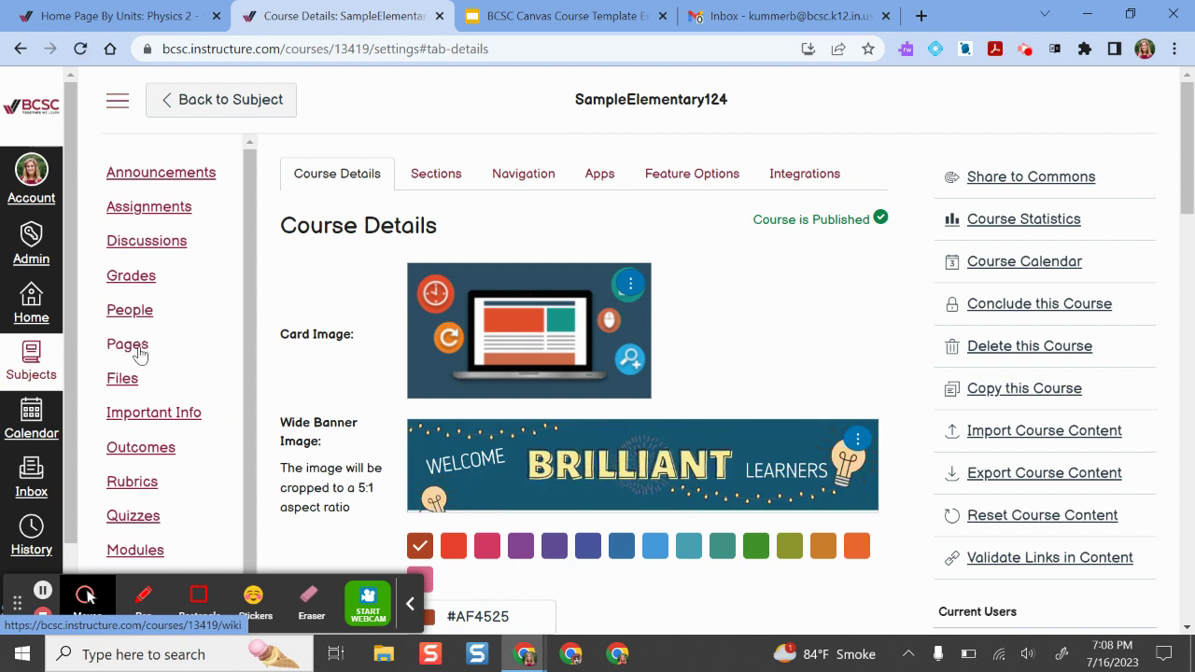
Open SampleElementary124's Pages and scroll through its BCSC Elementary Curriculum Resources home page
click(120, 104)
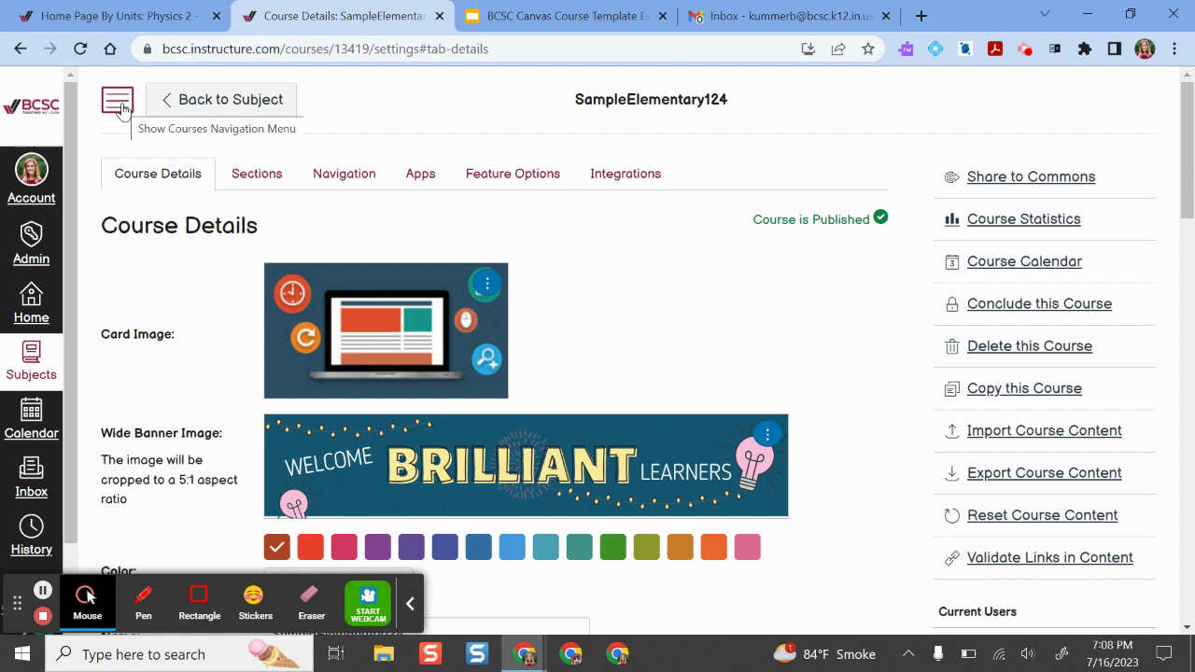
click(119, 105)
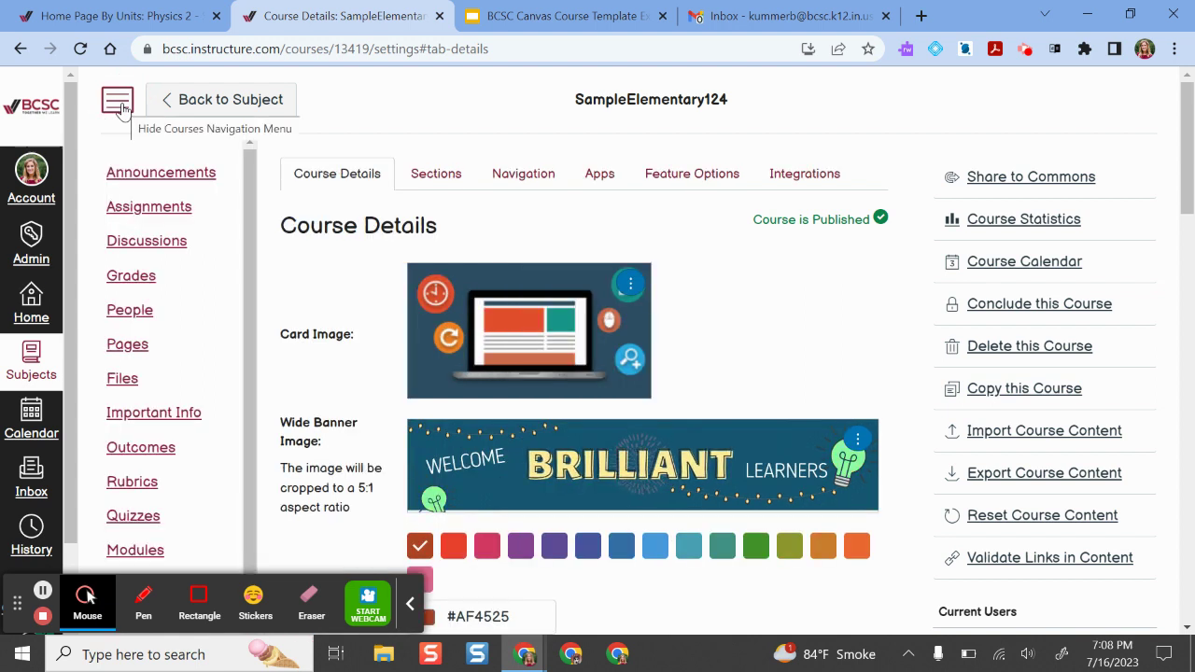
click(150, 345)
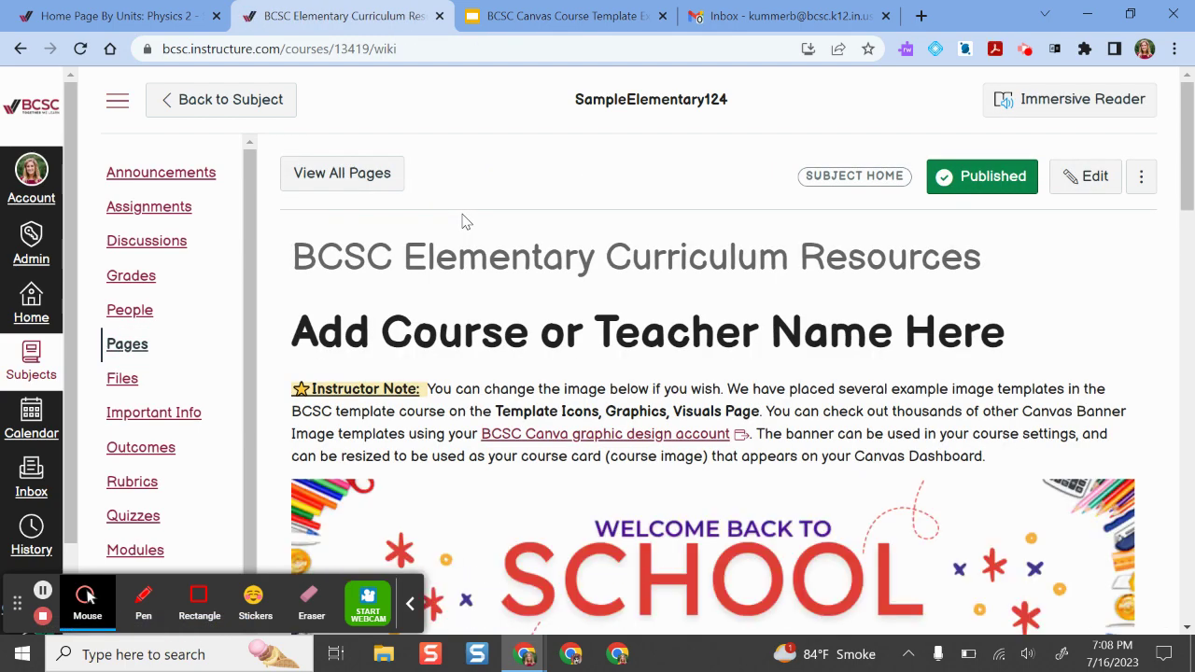
scroll(1036, 392, down, 5)
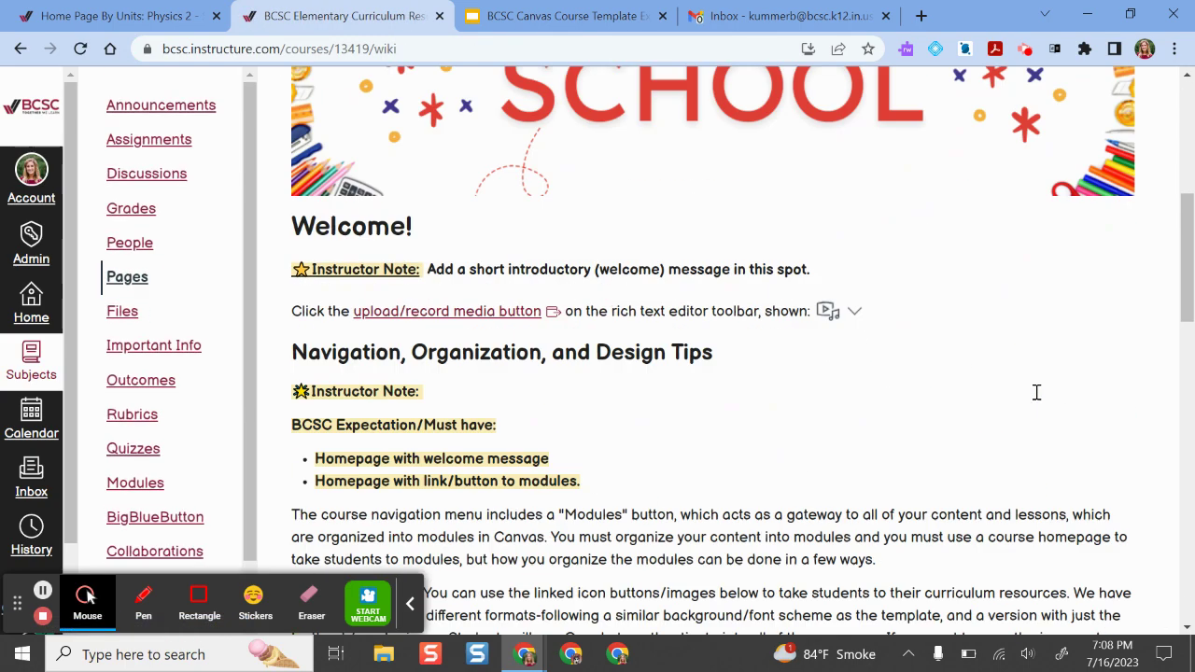
scroll(1037, 392, down, 5)
scroll(1034, 402, down, 5)
scroll(1026, 405, down, 3)
scroll(1021, 403, up, 10)
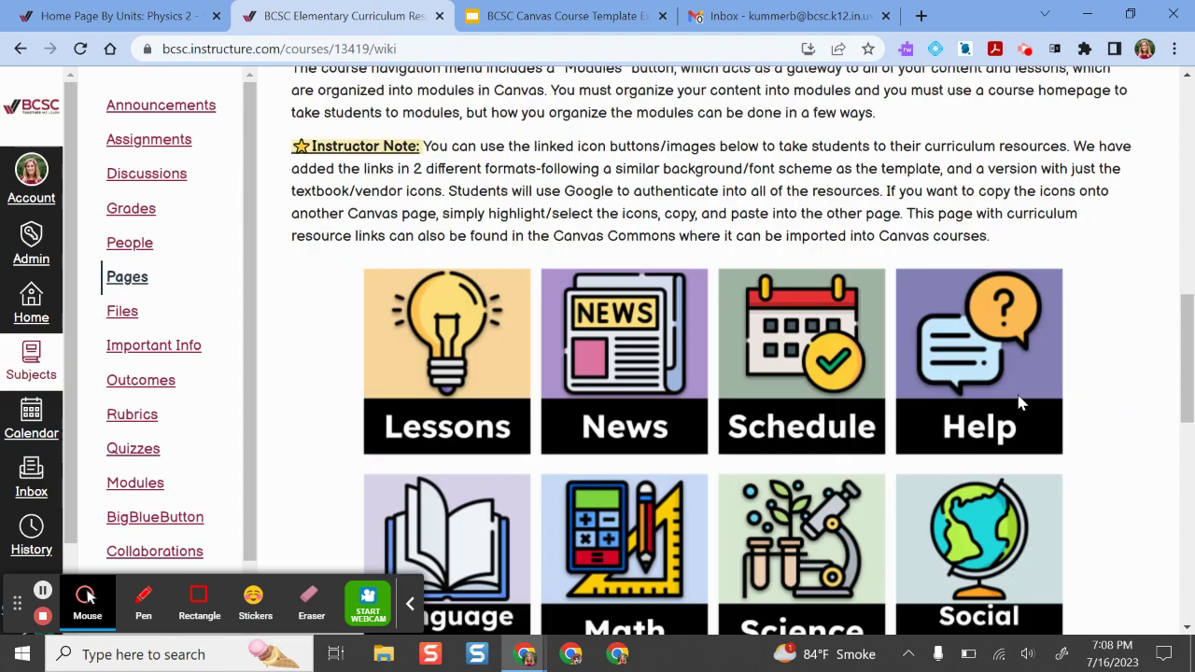
scroll(1021, 403, up, 8)
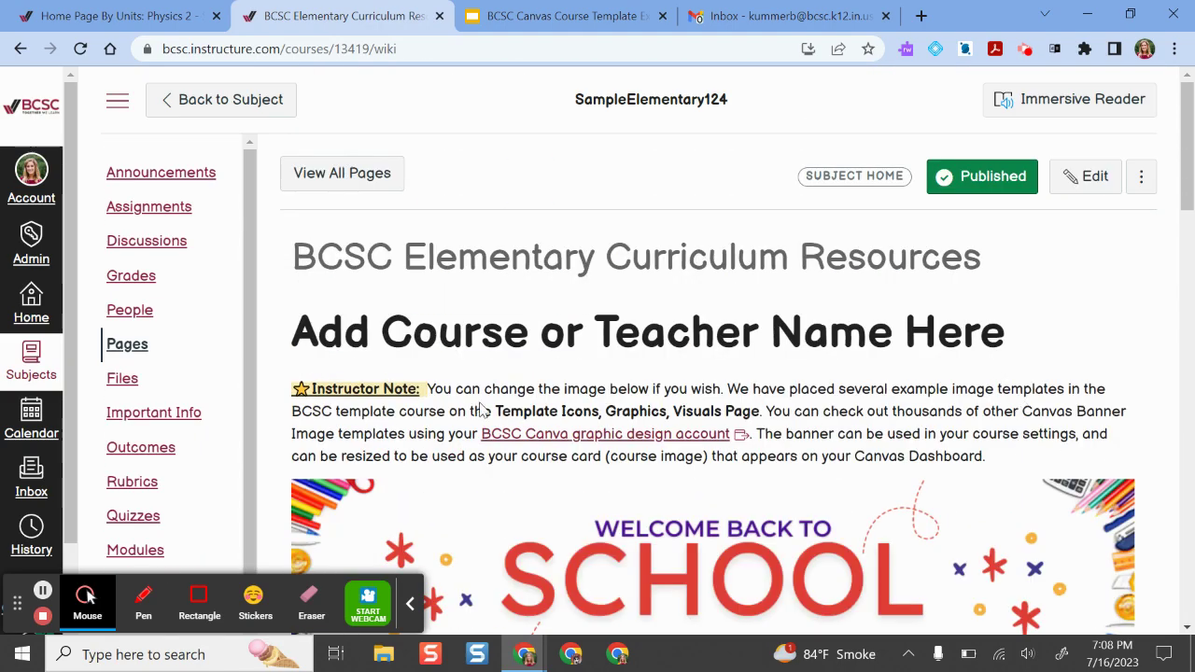
List all SampleElementary124 pages and check a page's menu for the Use as Subject Home option
click(352, 182)
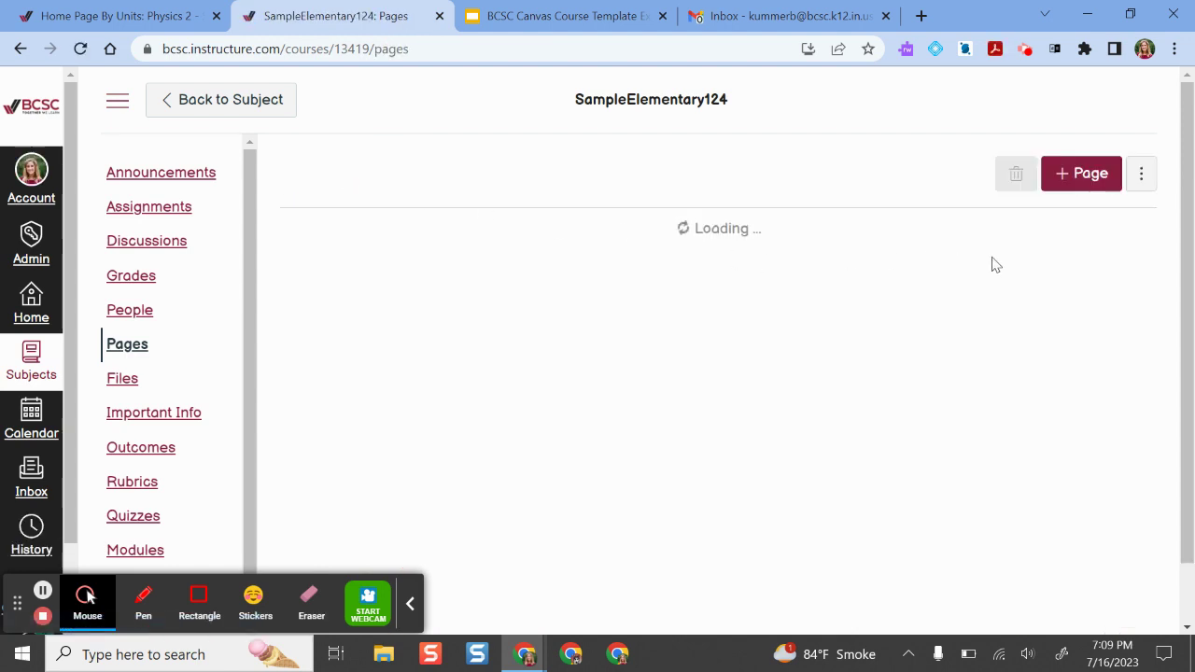
scroll(1125, 350, down, 3)
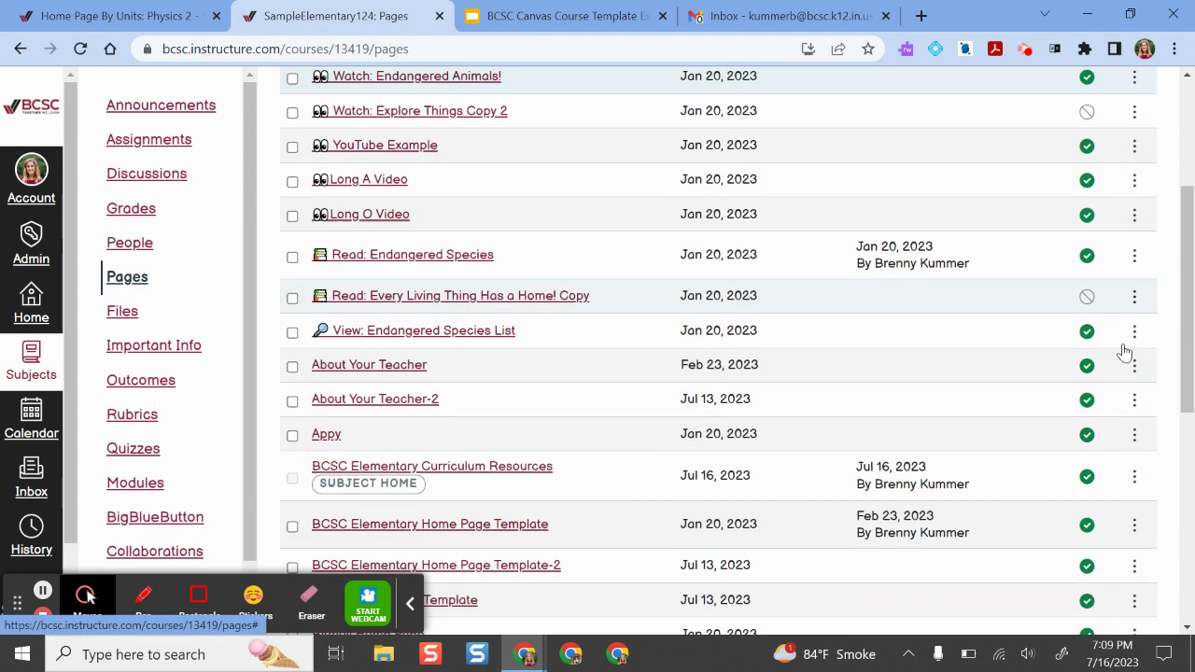
scroll(1045, 369, down, 2)
scroll(1052, 365, down, 2)
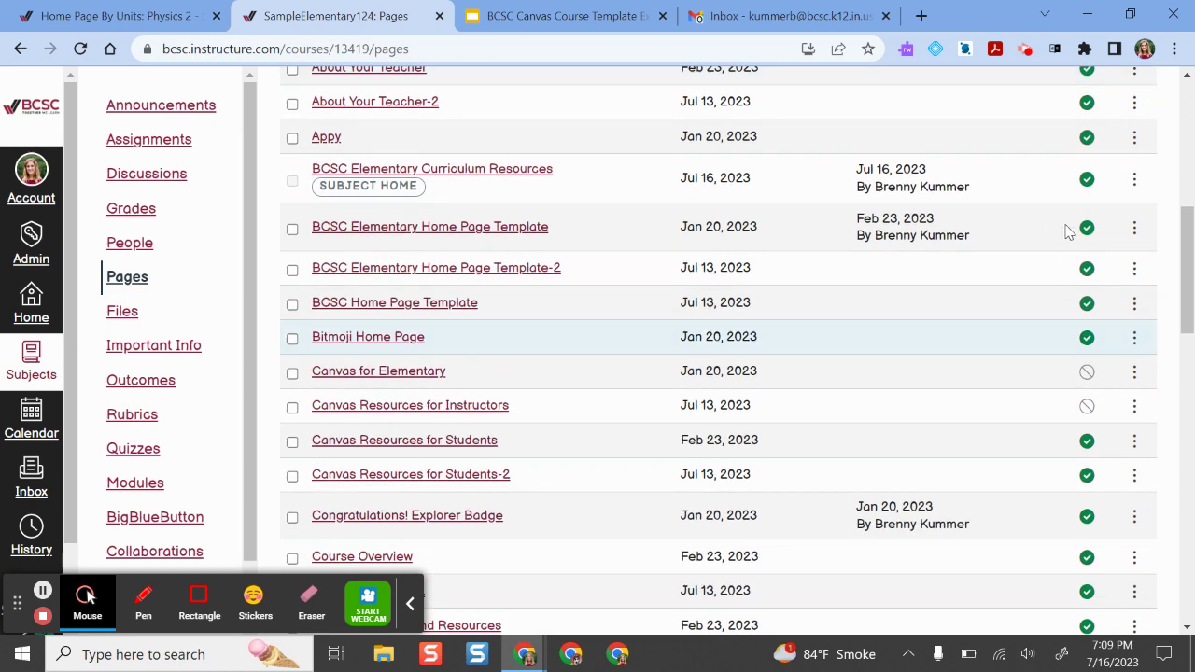
click(1134, 232)
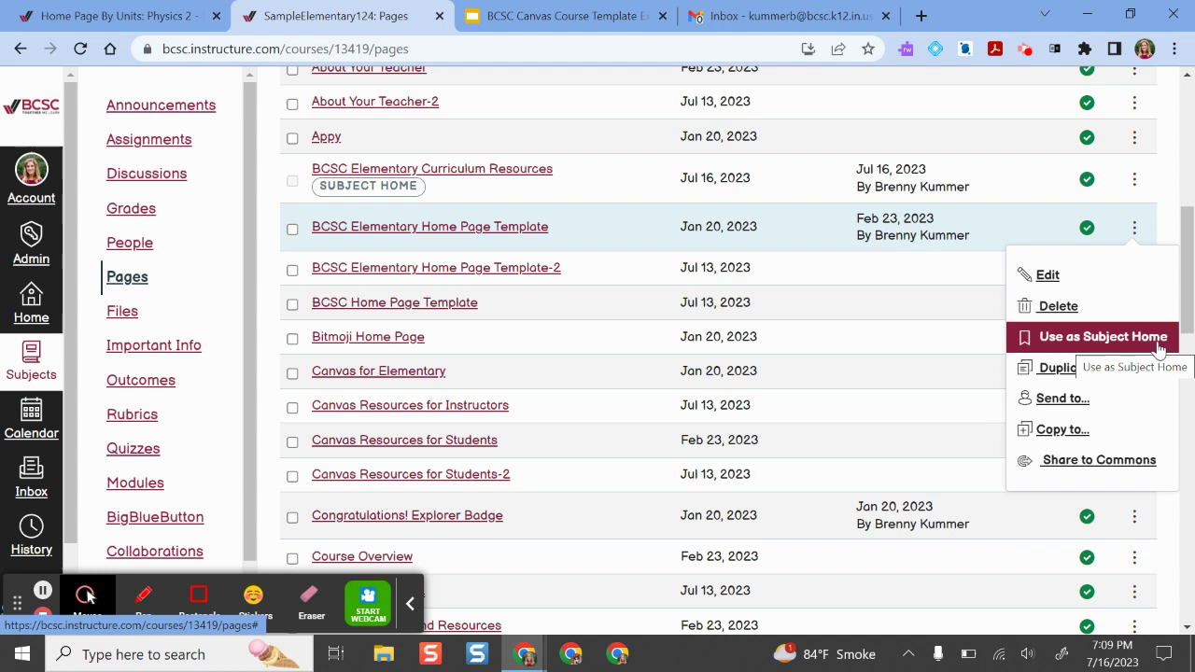
click(1166, 601)
scroll(724, 397, up, 1)
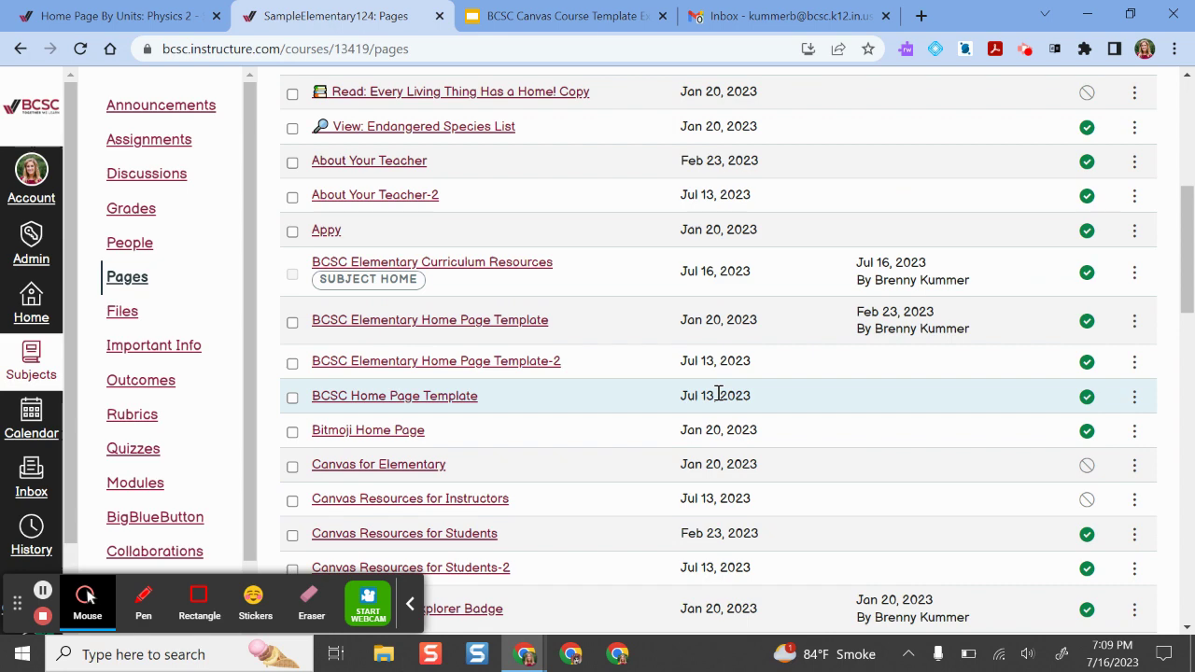
scroll(648, 365, up, 5)
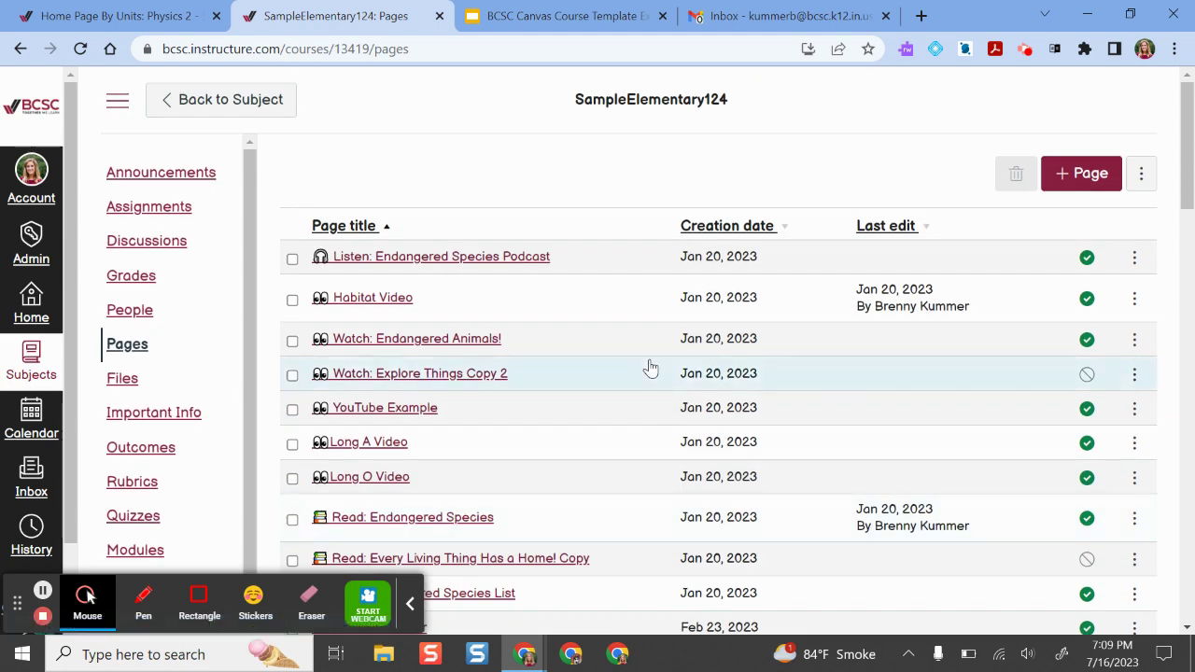